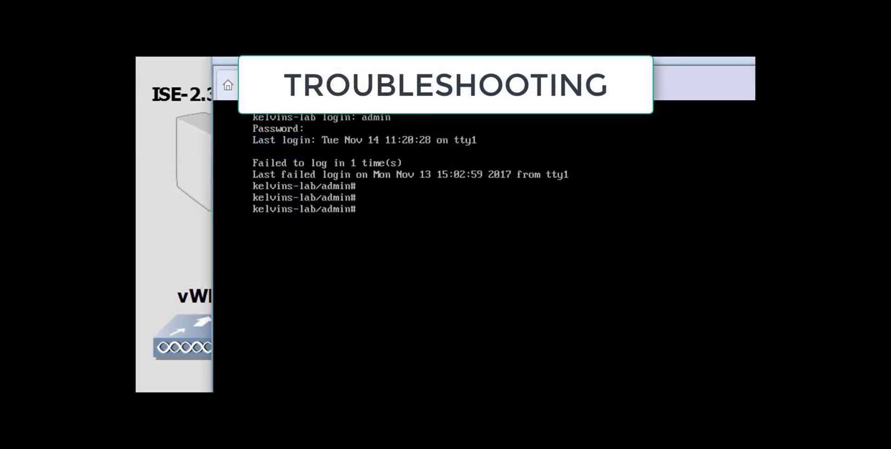
Bring up the SecureCRT session to ISE2.4-1 at the iselab/admin# prompt
type("application ")
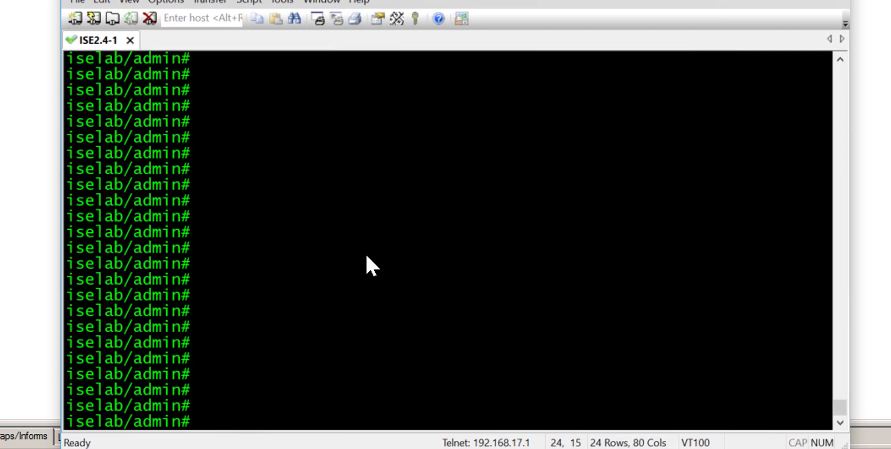
Run 'conf t' and then 'snmp-server enable' on the ISE console
type("con")
key("BackSpace")
type("f t")
key("Return")
key("Return")
key("Return")
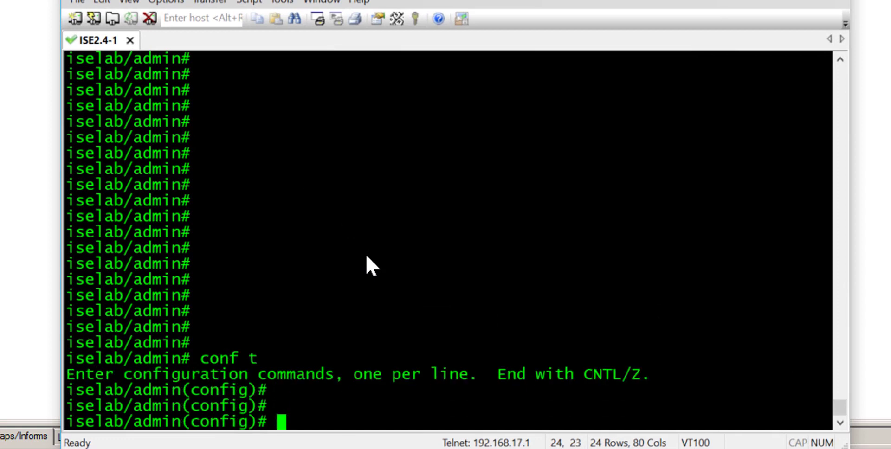
type("snm")
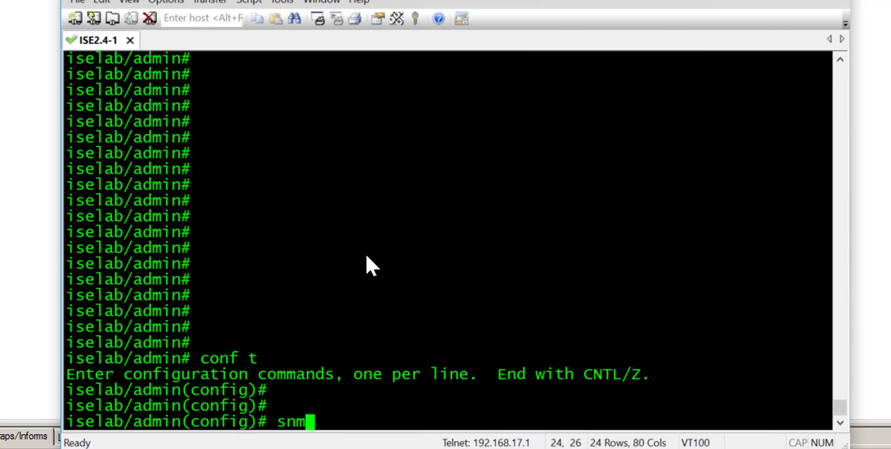
type("p-server e")
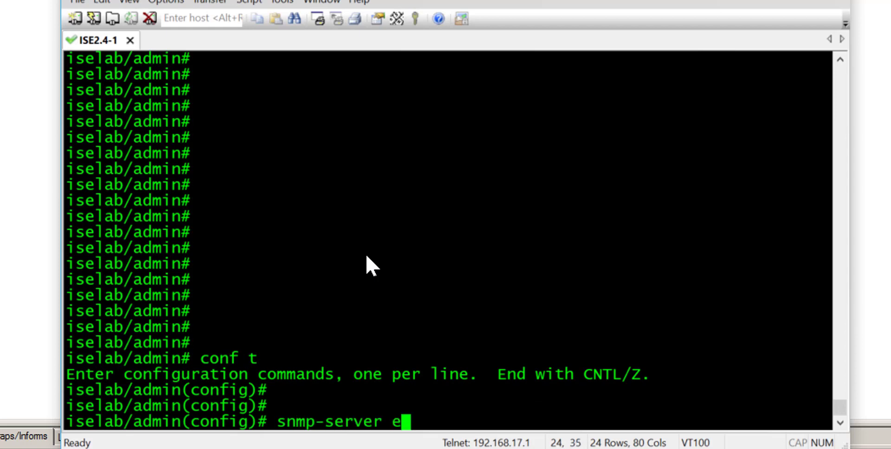
type("nable")
key("Return")
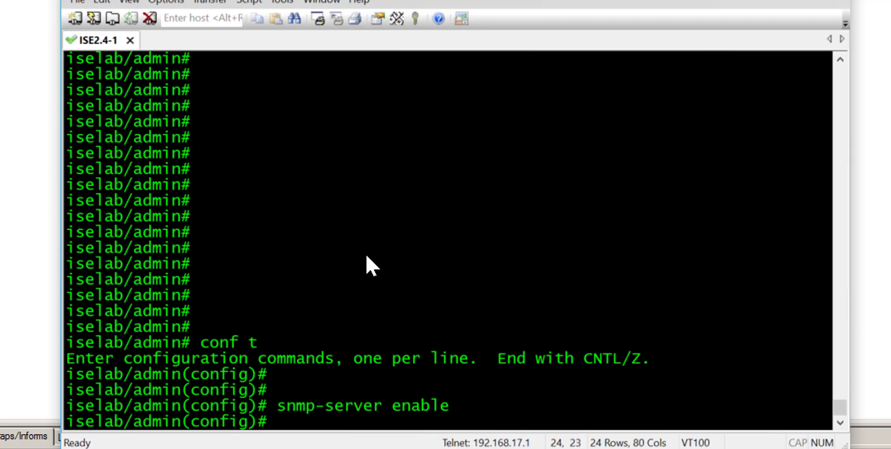
key("Return")
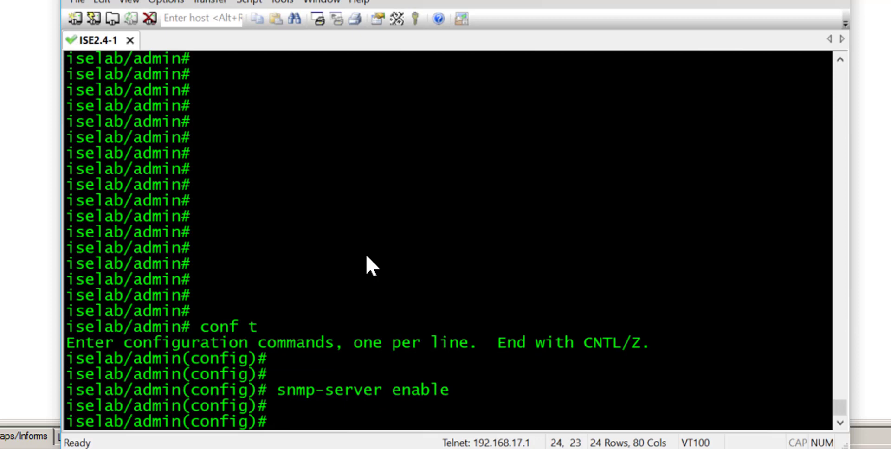
Submit 'snmp-server user SNMPv3USER plain' with auth and priv passwords, which ISE rejects
type("snmp-server ")
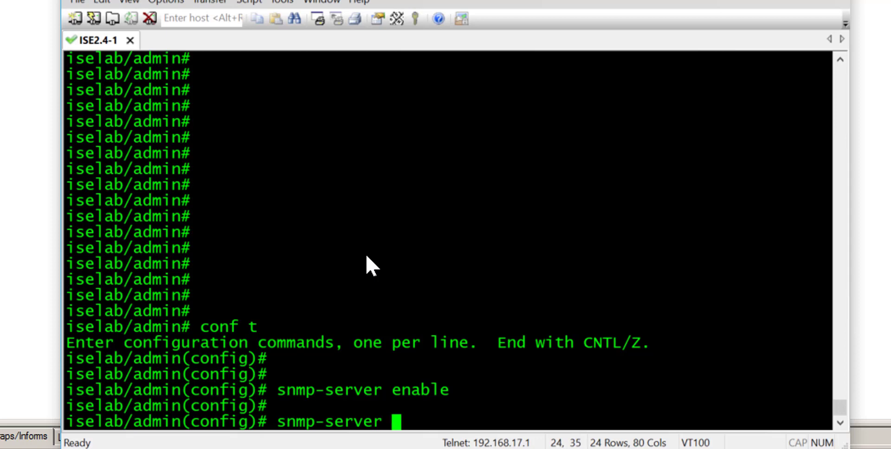
type("user ")
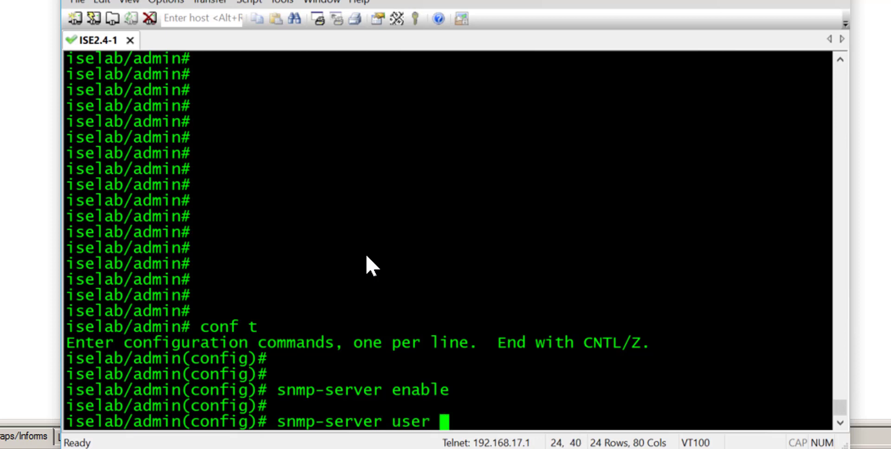
type("SNMP")
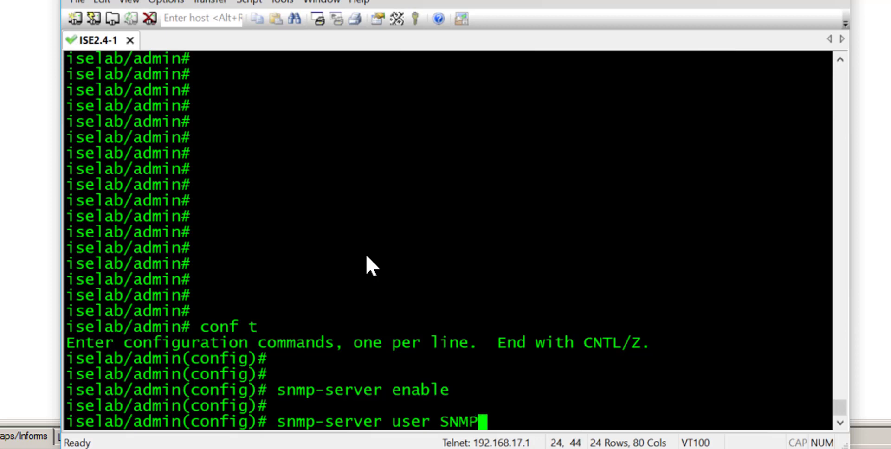
type("v3USER")
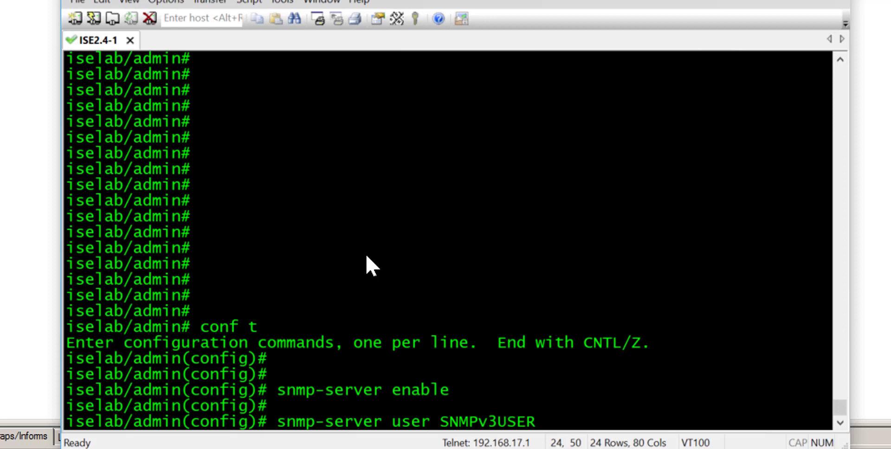
type(" plain ")
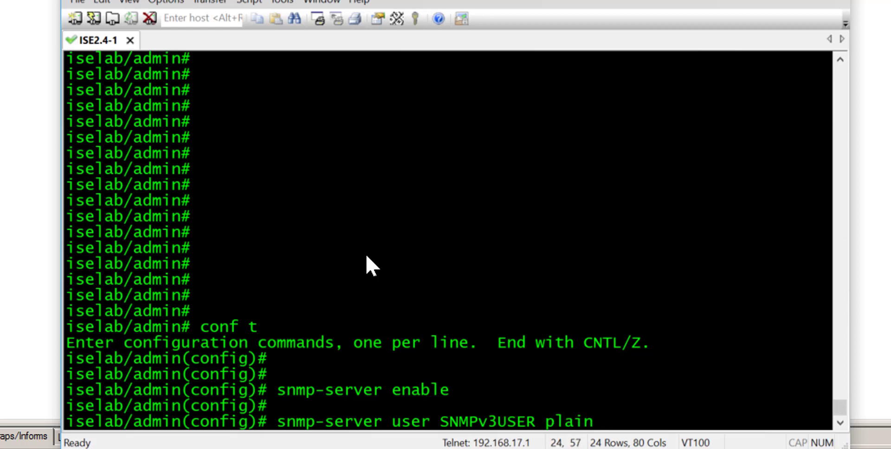
type("auth")
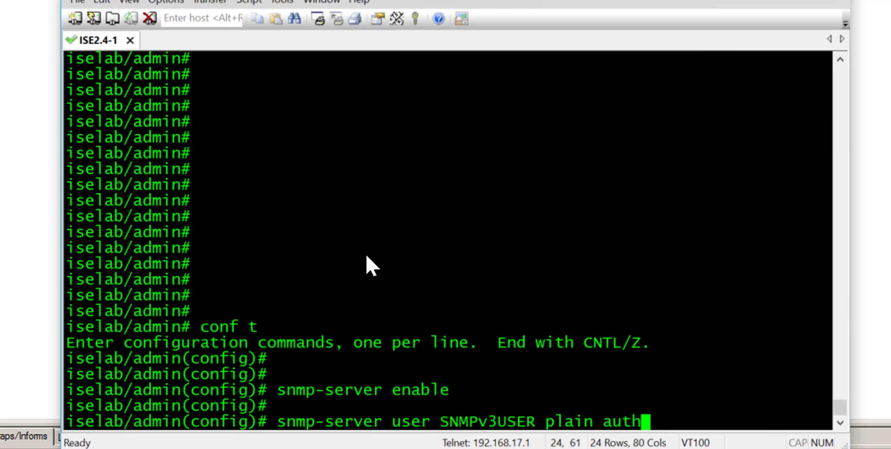
type("pass")
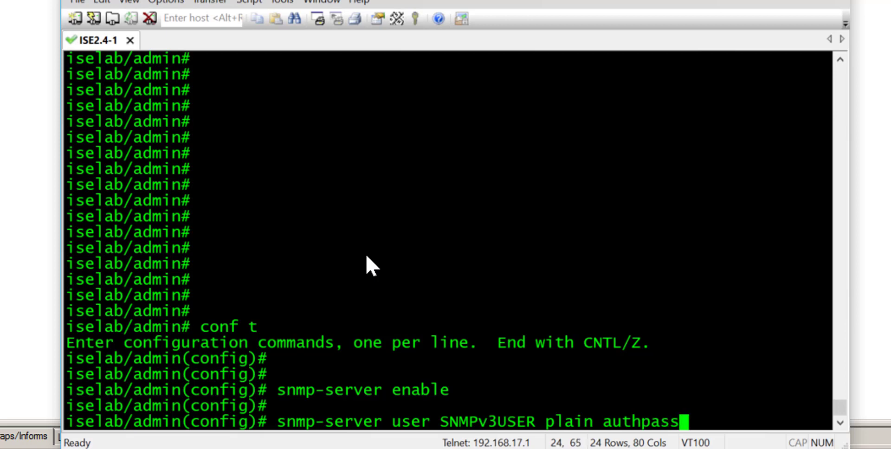
type("wa")
key("BackSpace")
type("ord")
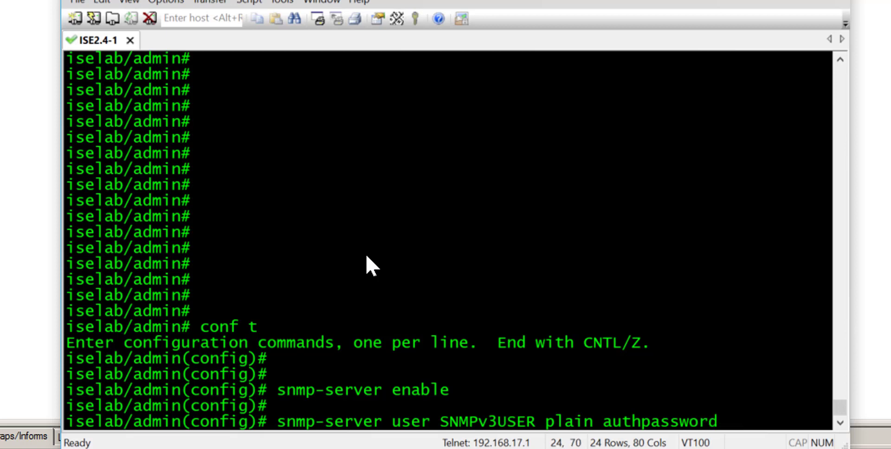
type(" priv")
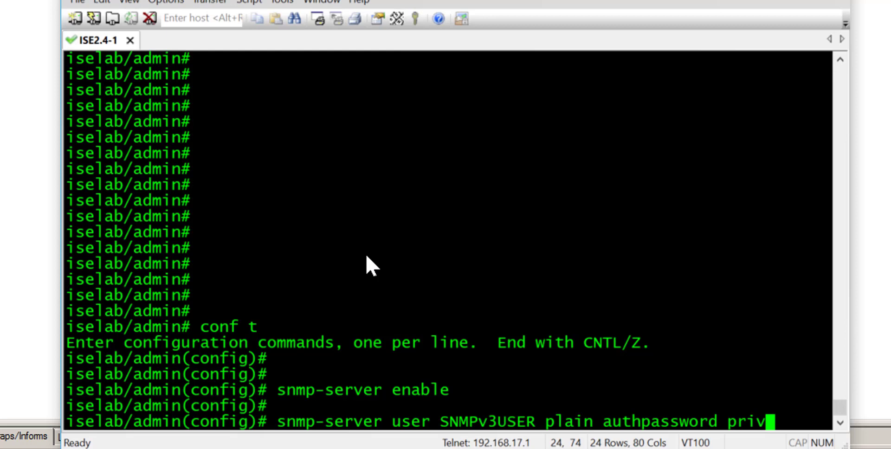
type("passw")
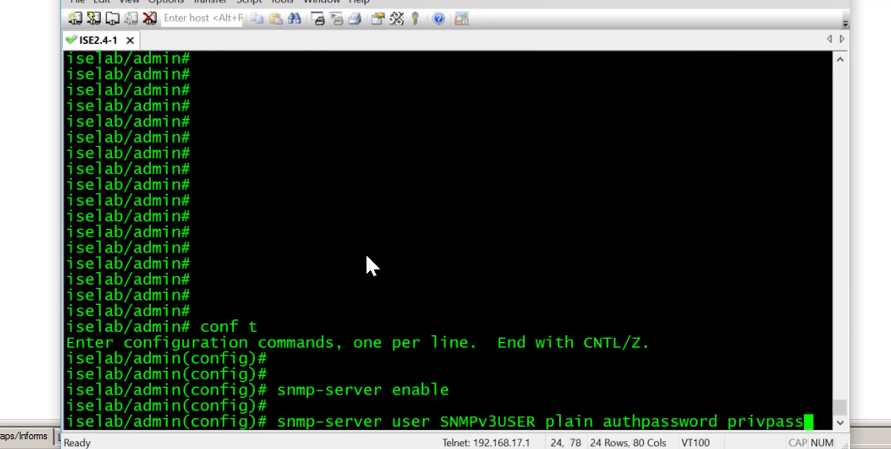
type("ord")
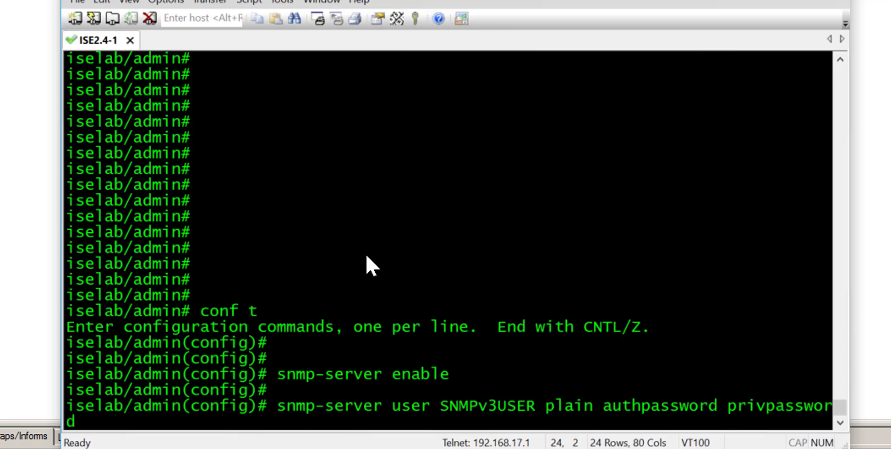
key("Return")
Recall the user command, insert the v3 keyword before plain, and resubmit it
key("Up")
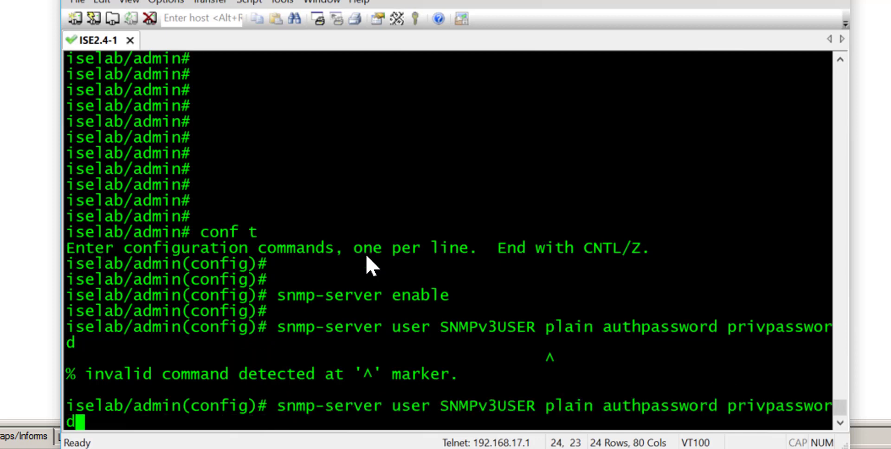
key("Left")
key("Left")
key("Left")
key("Left")
key("Left")
key("Left")
key("Left")
key("Left")
key("Left")
key("Left")
key("Left")
key("Left")
key("Left")
key("Left")
key("Left")
key("Left")
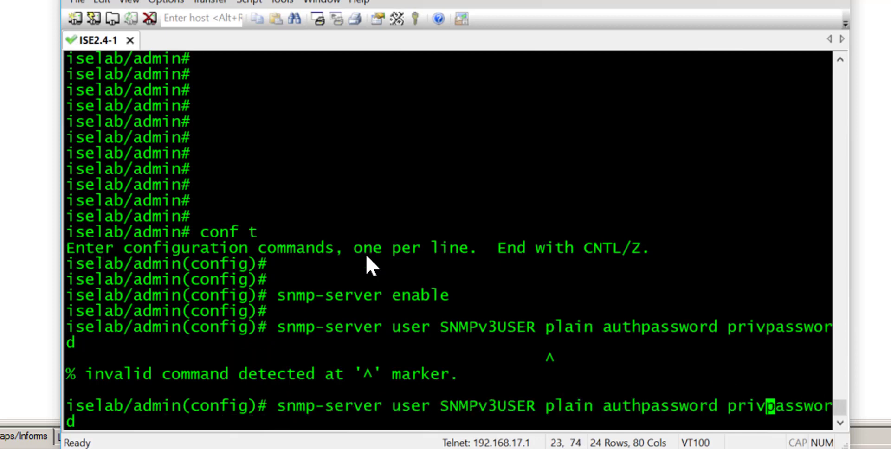
key("Left")
key("Left")
key("Left")
key("Left")
key("Left")
key("Left")
key("Left")
key("Left")
key("Left")
key("Left")
key("Left")
key("Left")
key("Left")
key("Left")
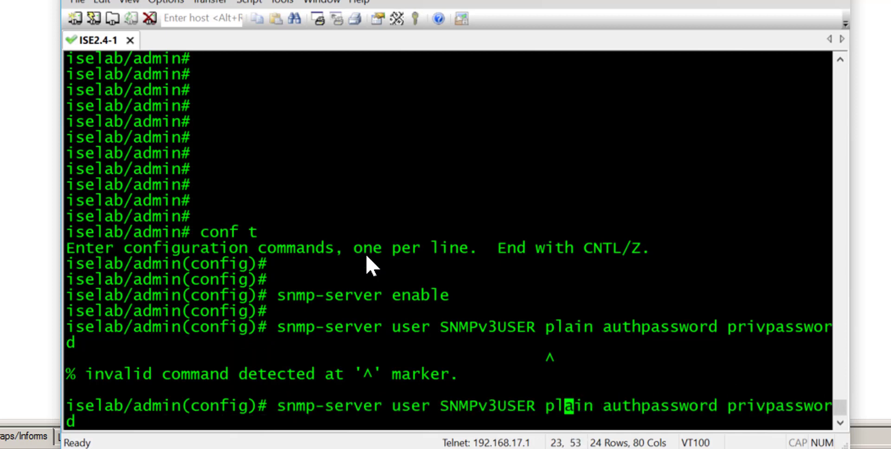
type("v3")
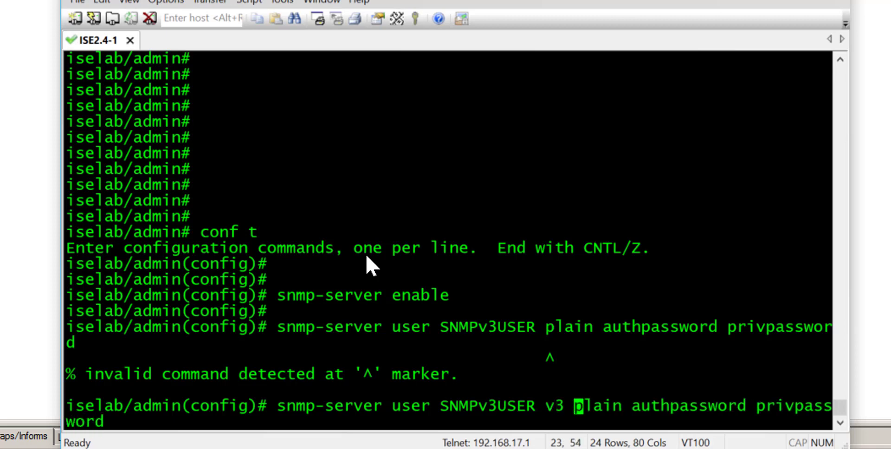
key("Return")
key("Return")
key("Return")
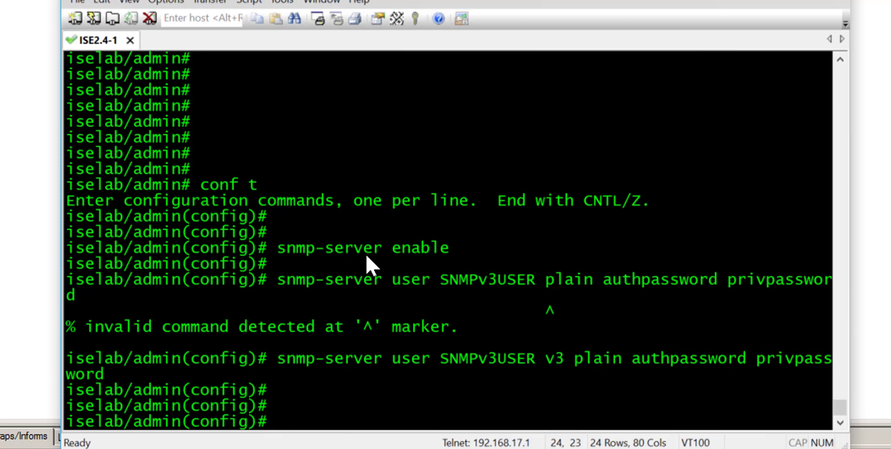
Type 'snmp-server host 192.168.50.5 version 3 SNMPv3USER' at the config prompt without submitting
type("snm")
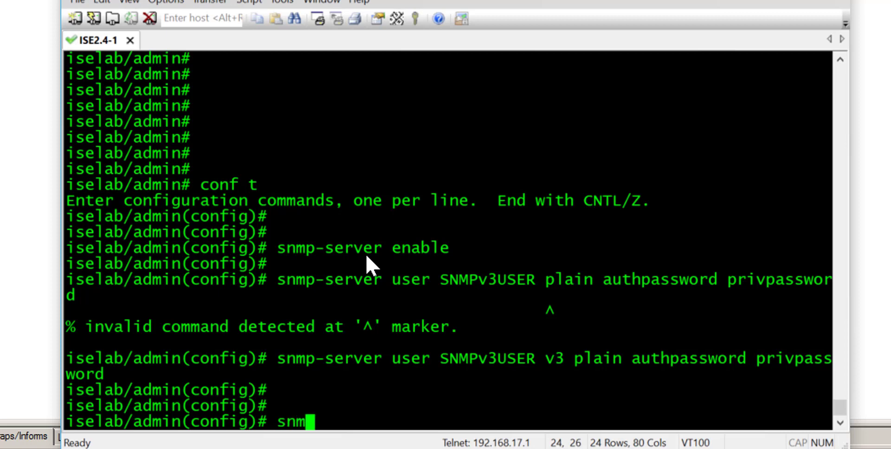
type("p-server ")
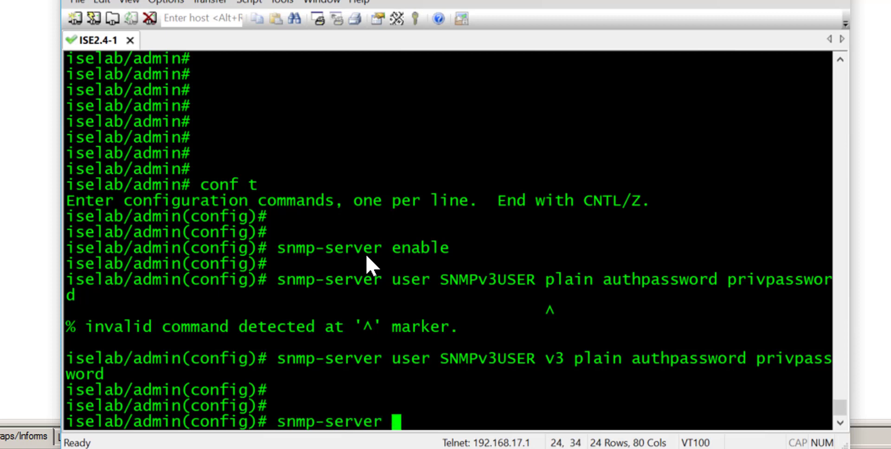
type("host ")
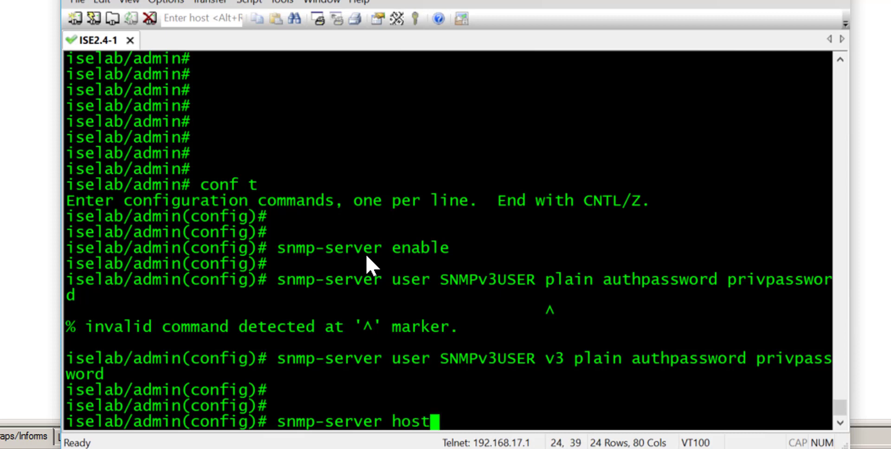
type("192.1")
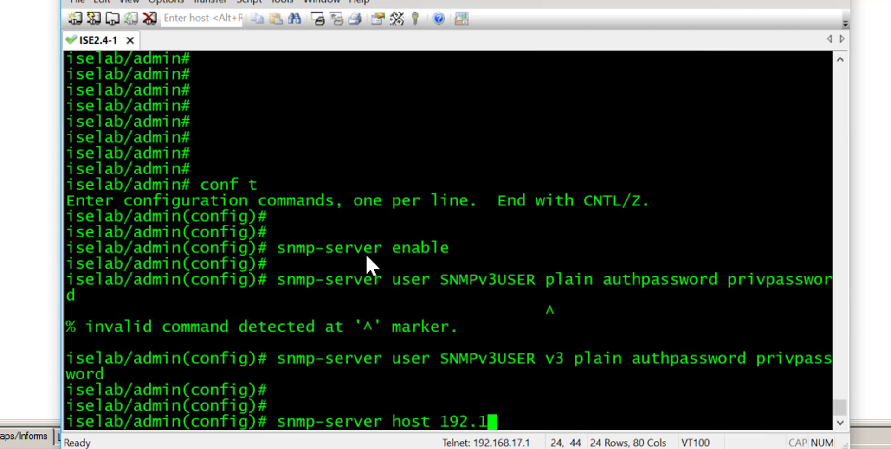
type("68.50.")
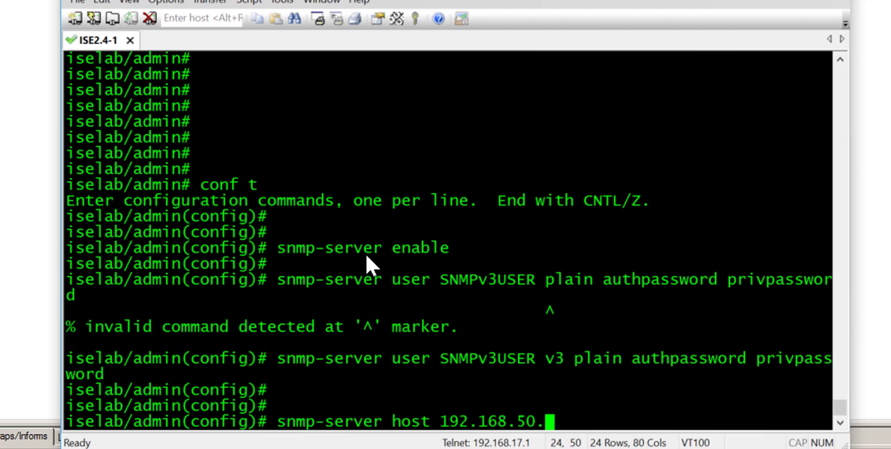
type("5 version ")
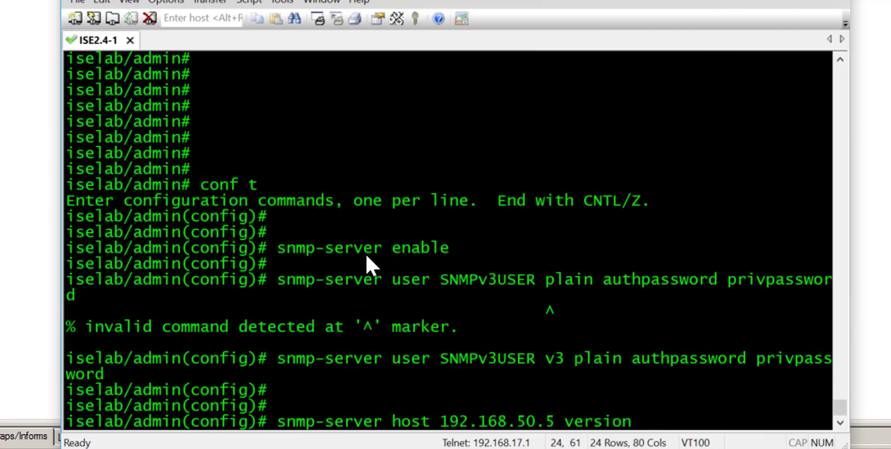
type("3 SNMP")
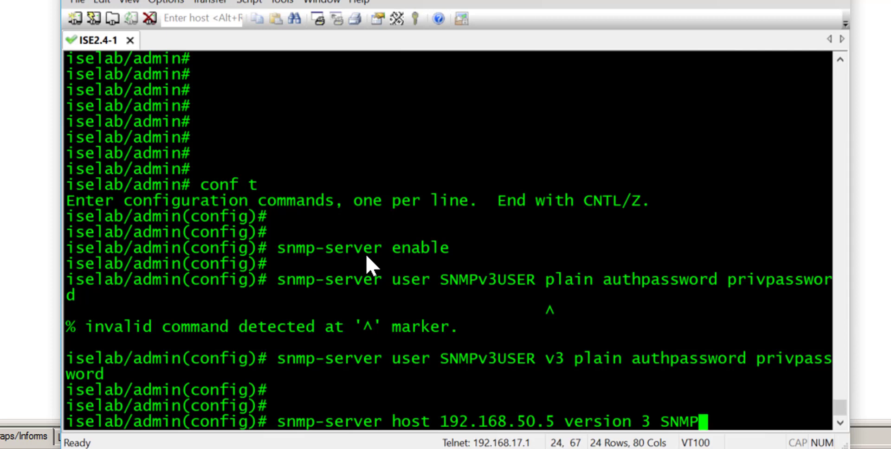
type("v3USER")
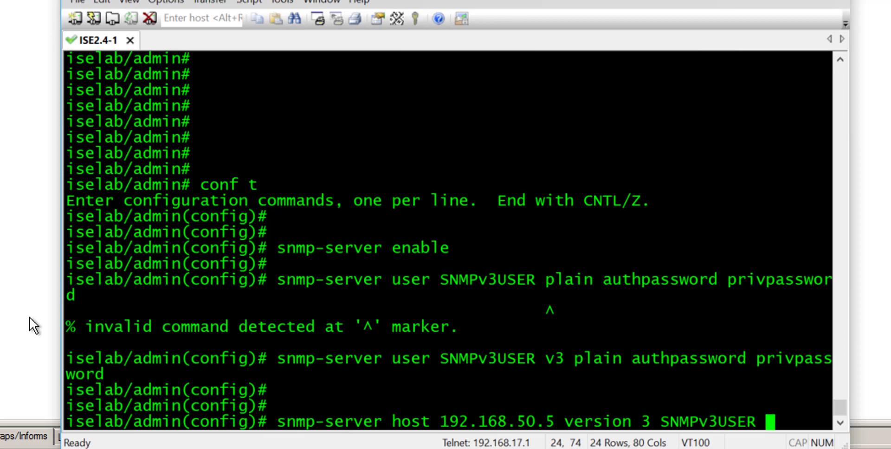
Visit the PowerSNMP manager, dismiss its menu and panel, then return to the ISE session
key("alt+Tab")
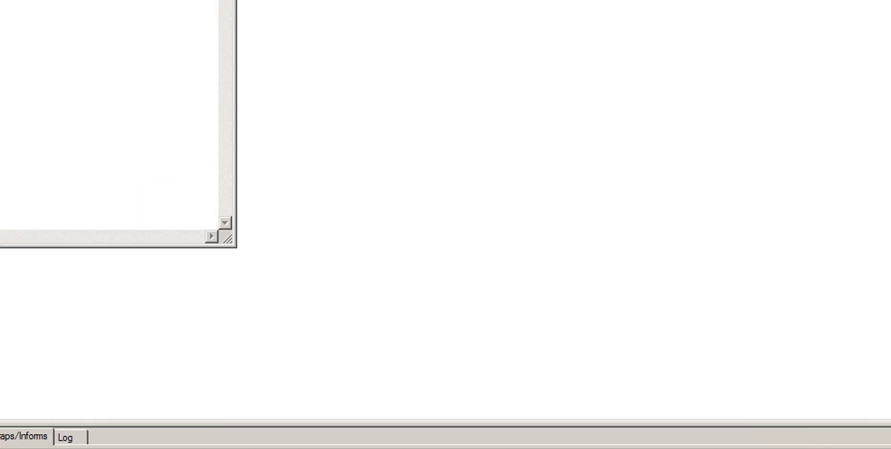
key("shift+F10")
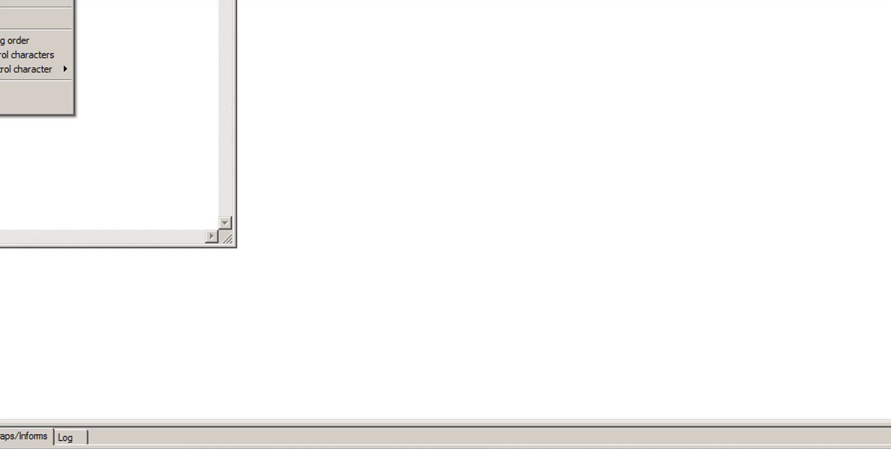
key("Escape")
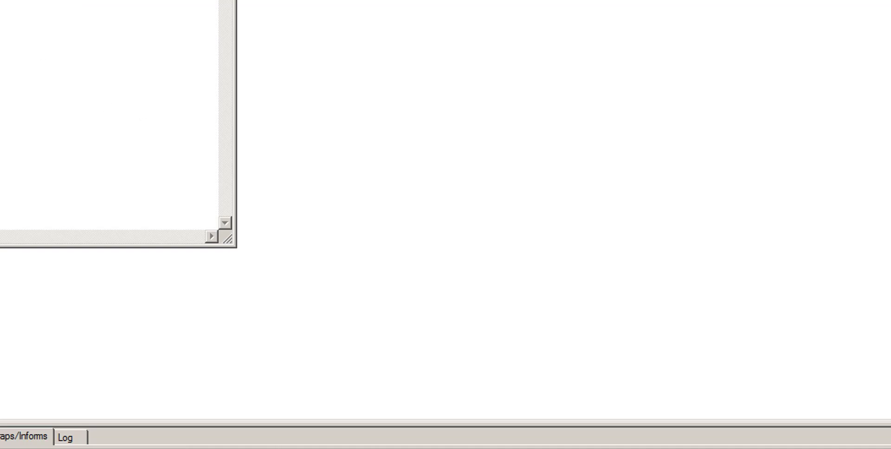
key("Escape")
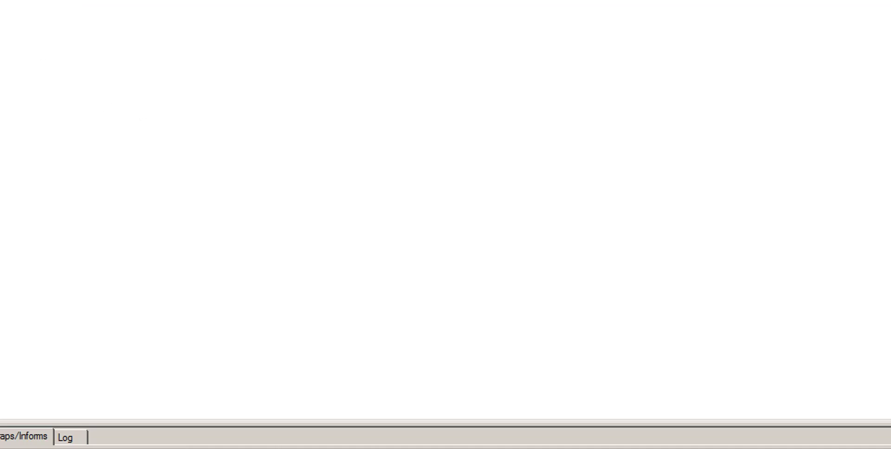
key("alt+Tab")
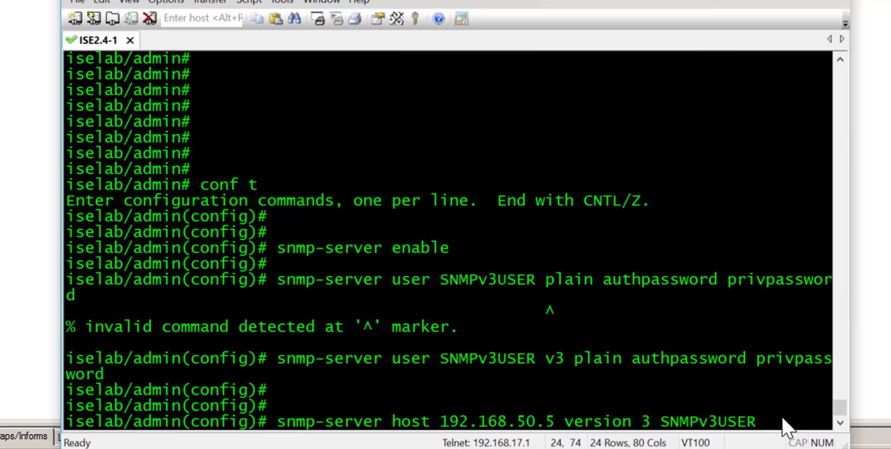
Append the manager's engine ID and the auth and priv passwords, submit, then recall the rejected command
type("0x446172742E506F776572534E4D50")
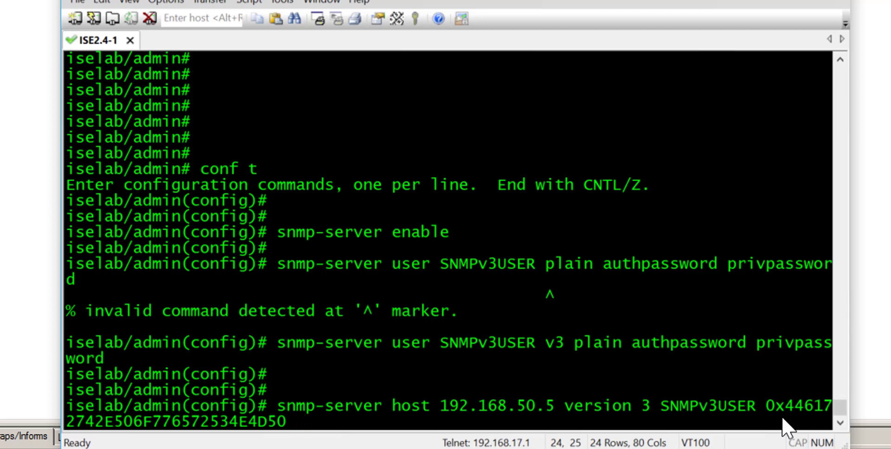
type("auth")
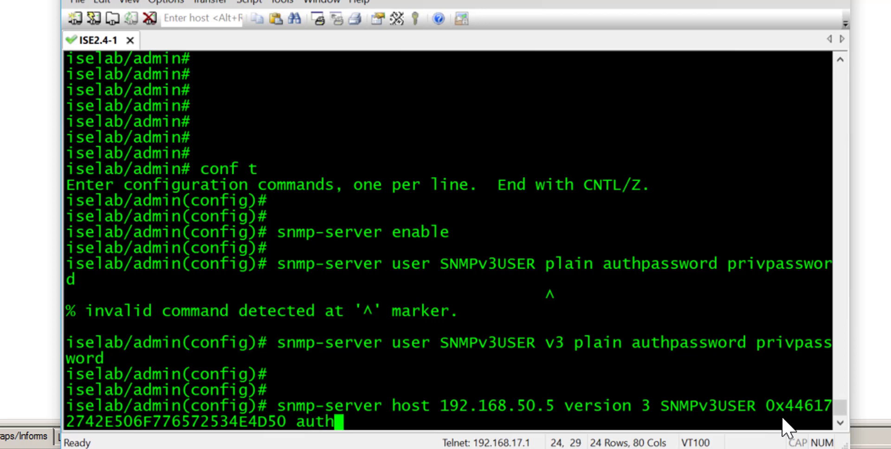
type("password ")
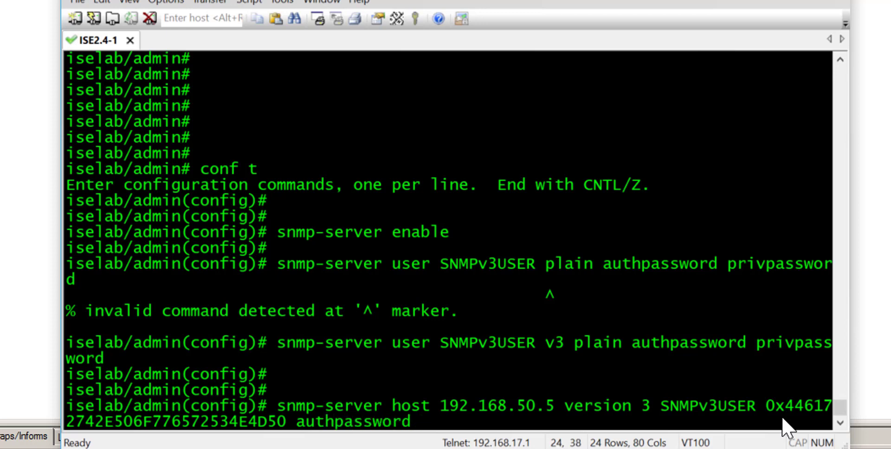
type("privpassword")
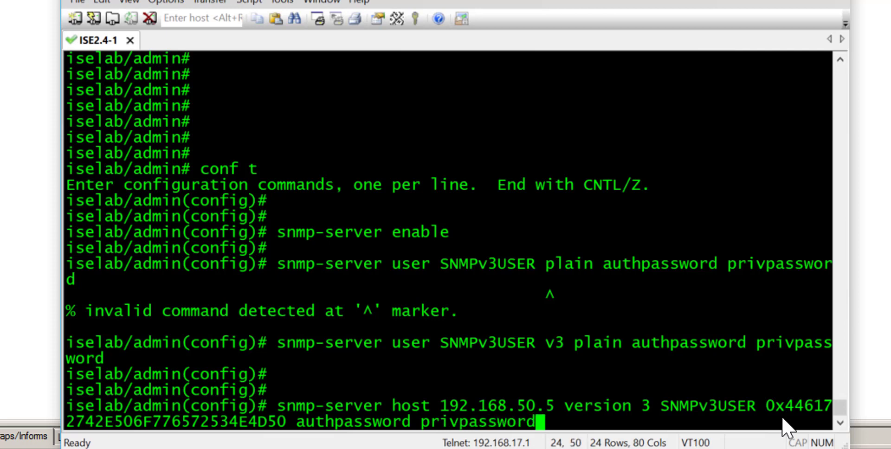
key("Return")
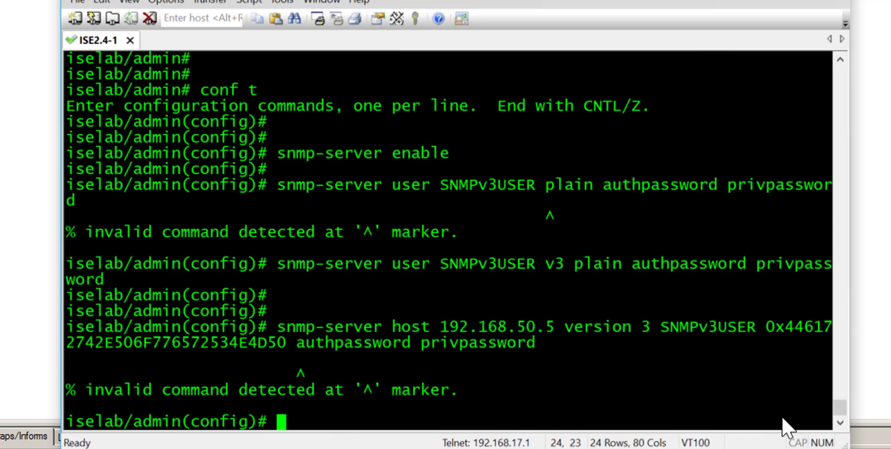
key("Up")
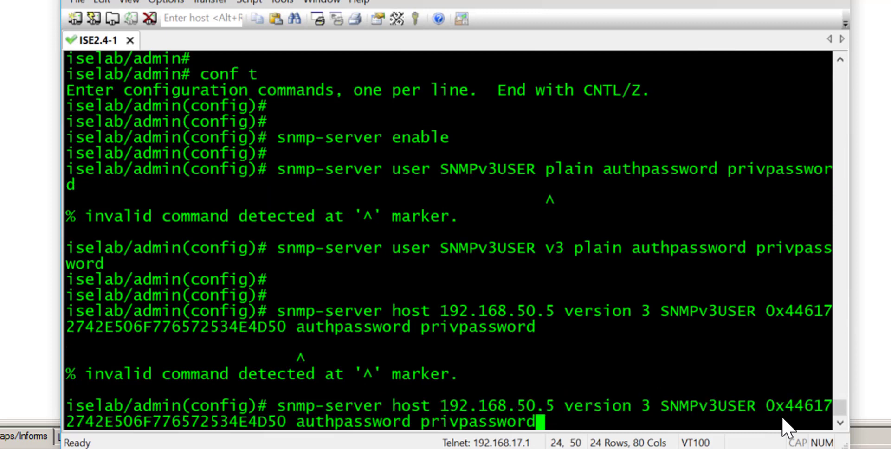
Rework the host command with the plain keyword before the passwords so ISE accepts it
key("Left")
key("Left")
key("Left")
key("Left")
key("Left")
key("Left")
key("Left")
key("Left")
key("Left")
key("Left")
key("Left")
key("Left")
key("Left")
key("Left")
key("Left")
key("Left")
key("Left")
key("Right")
key("Right")
key("Right")
key("Right")
key("Right")
key("Right")
key("Right")
key("Right")
key("Right")
key("Right")
key("Right")
key("Right")
key("Right")
key("Right")
key("Right")
key("Right")
key("Right")
key("Right")
key("Right")
key("Right")
key("BackSpace")
key("BackSpace")
key("BackSpace")
key("BackSpace")
key("BackSpace")
key("BackSpace")
key("BackSpace")
key("BackSpace")
key("BackSpace")
key("BackSpace")
key("BackSpace")
key("BackSpace")
key("BackSpace")
key("BackSpace")
key("BackSpace")
key("BackSpace")
key("BackSpace")
key("BackSpace")
key("BackSpace")
key("BackSpace")
key("BackSpace")
key("BackSpace")
key("BackSpace")
key("BackSpace")
key("BackSpace")
type("?")
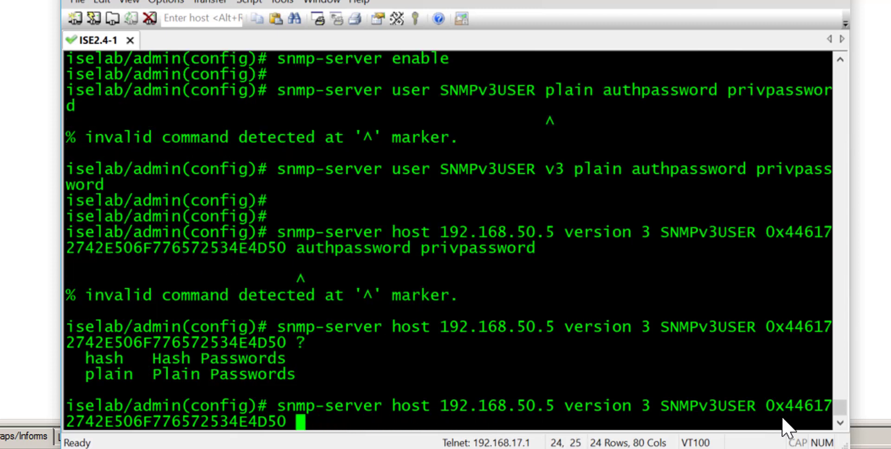
type("plai")
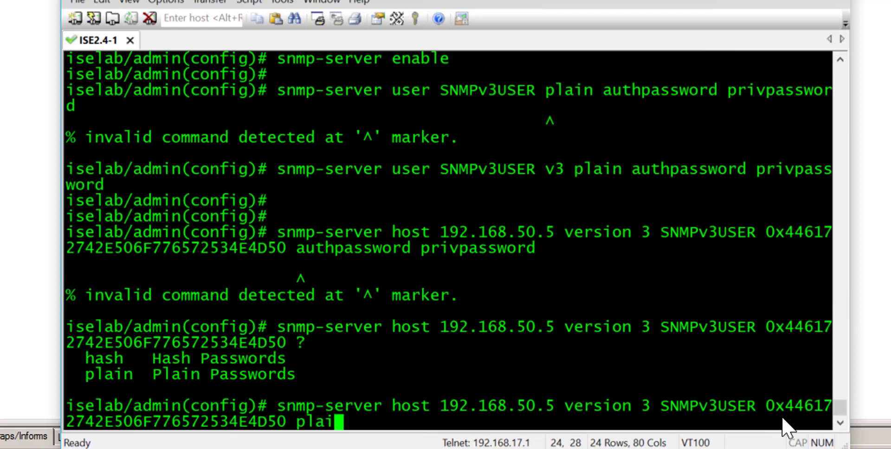
type("n auth")
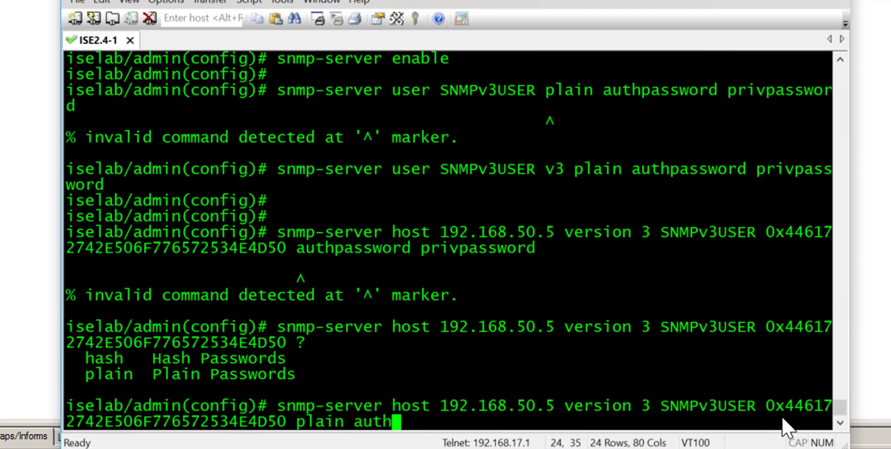
type("password ")
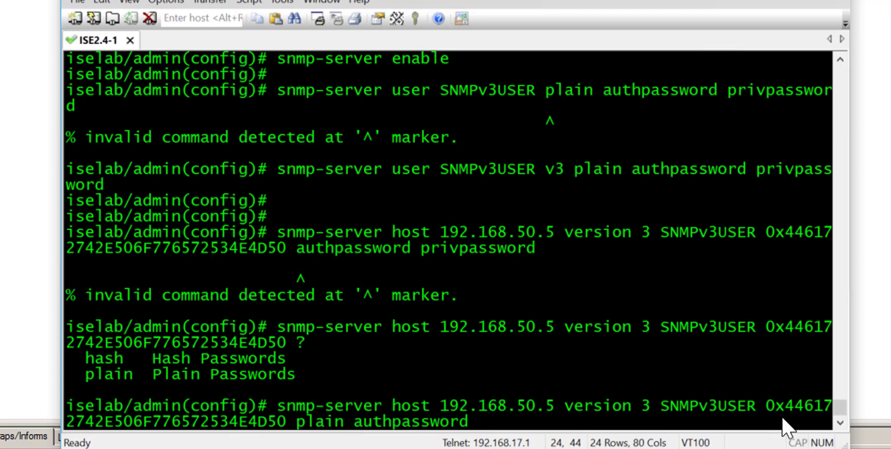
type("pri")
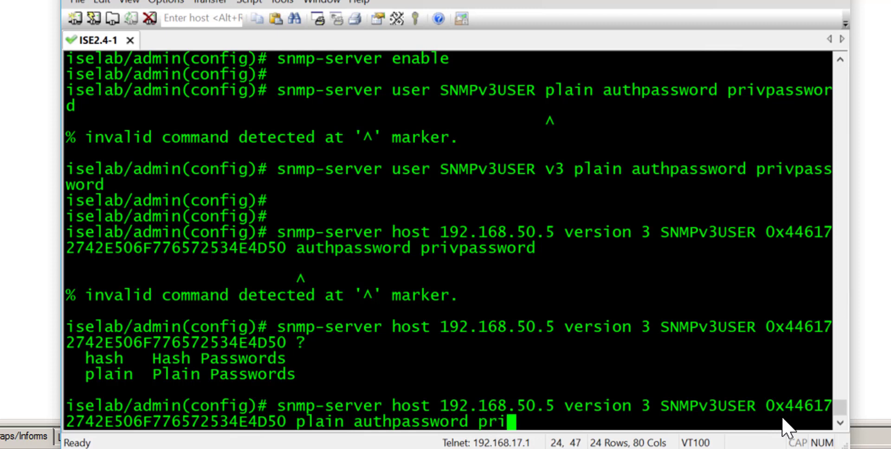
type("vpassword")
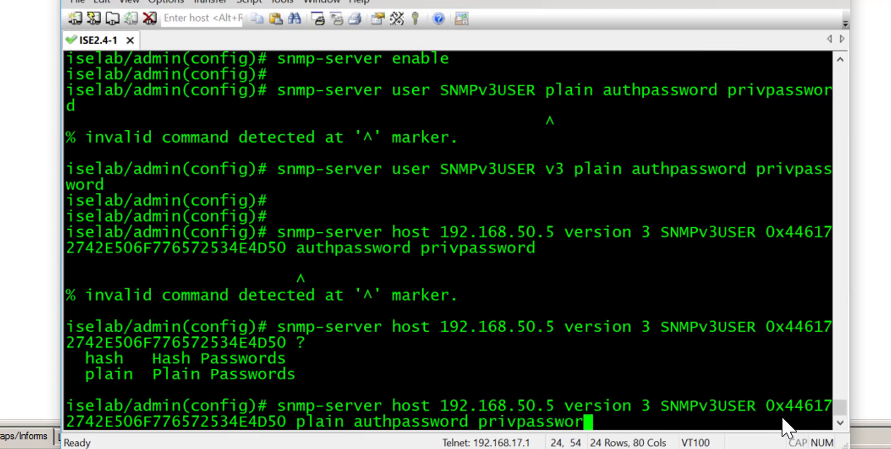
key("Return")
key("Return")
key("Return")
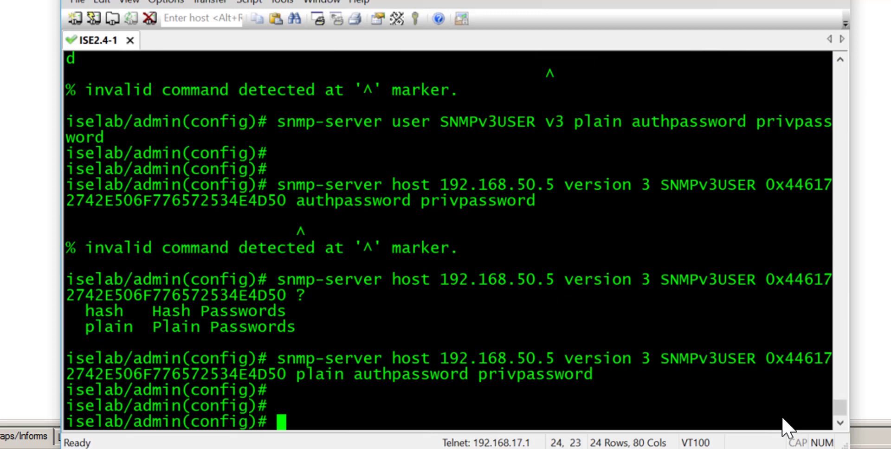
Exit configuration mode and run 'show snmp-server user'
type("e")
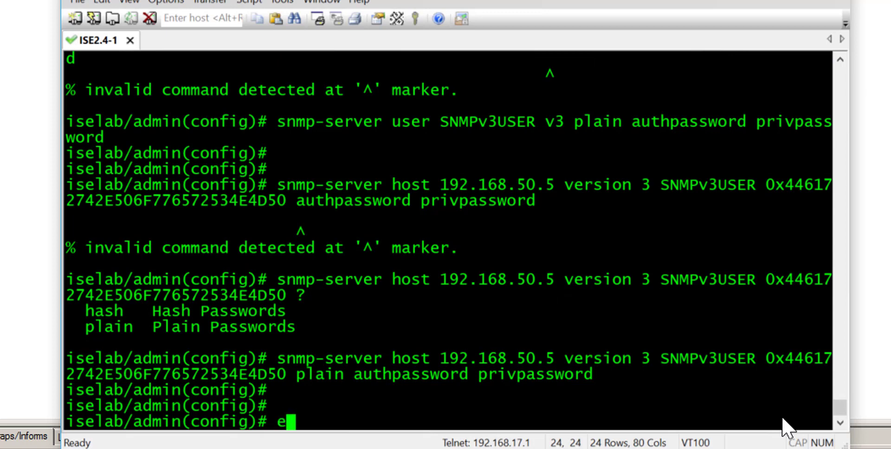
type("xit")
key("Return")
key("Return")
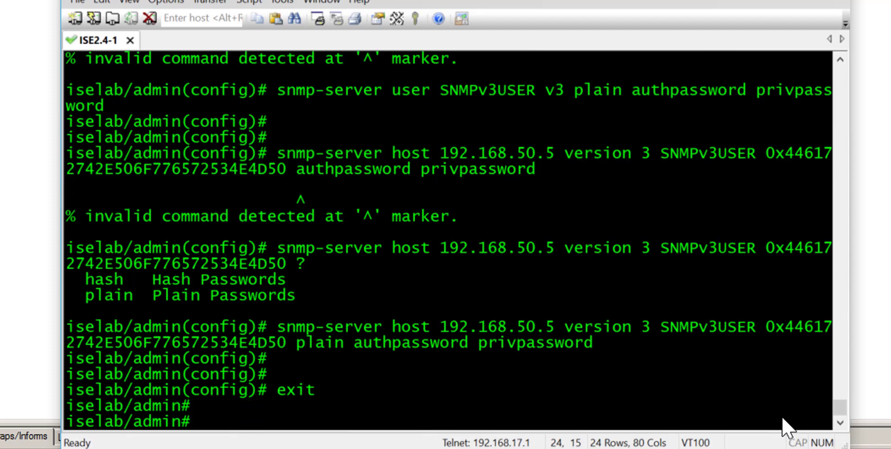
type("show snmp-server ")
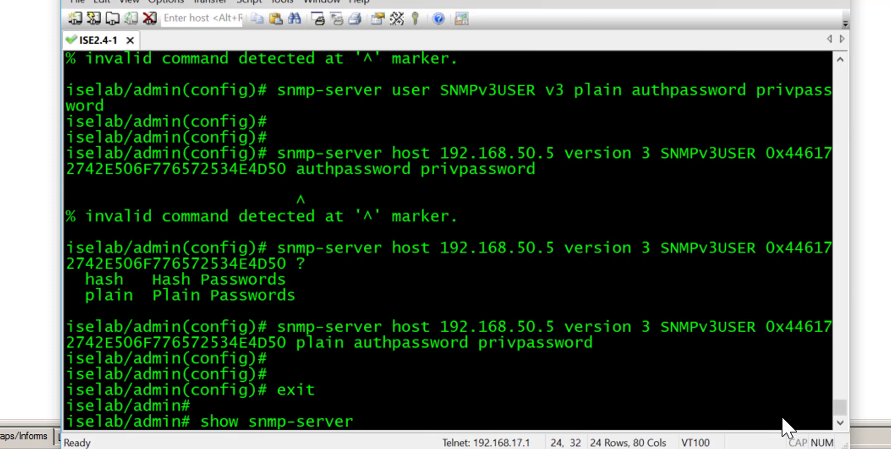
type("?")
type("user")
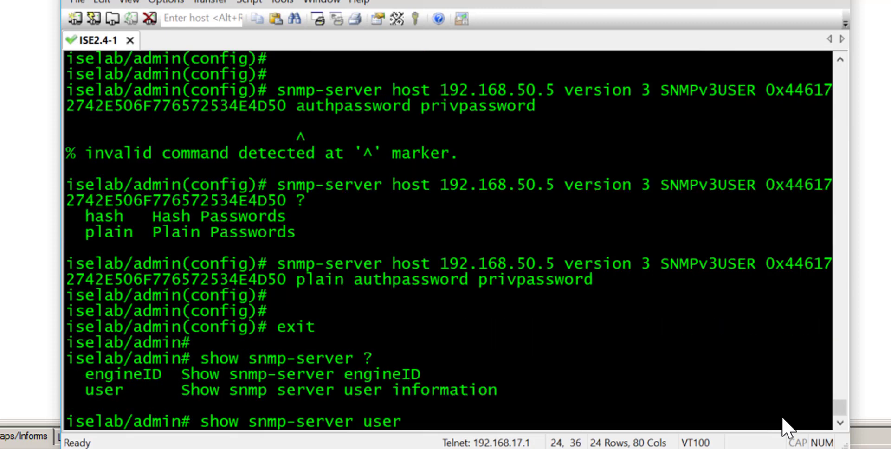
key("Return")
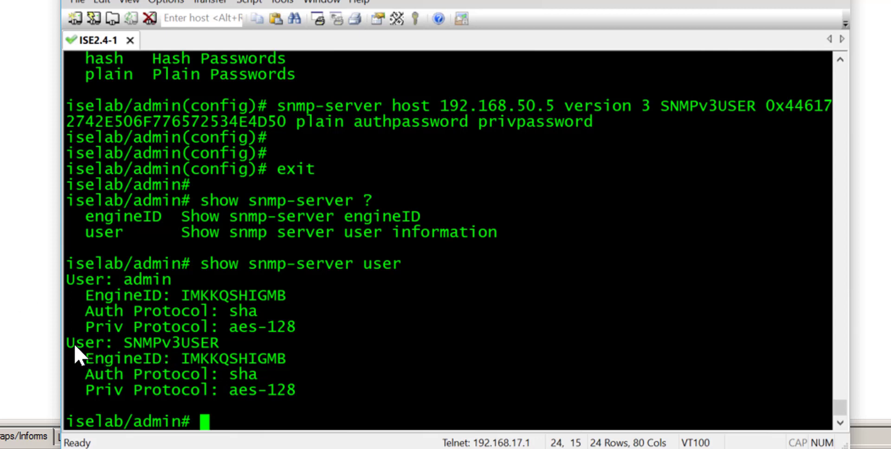
Highlight SNMPv3USER's entry, EngineID, sha auth and aes-128 priv lines in the output
left_click_drag(74, 344, 216, 349)
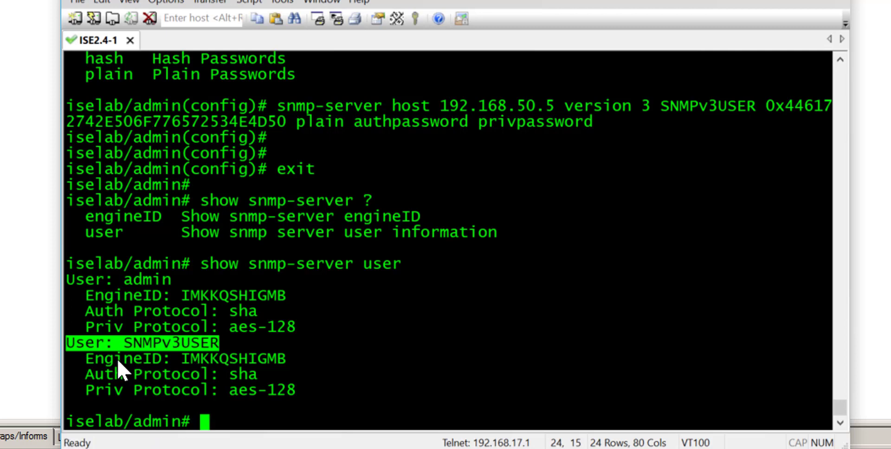
left_click_drag(95, 363, 287, 356)
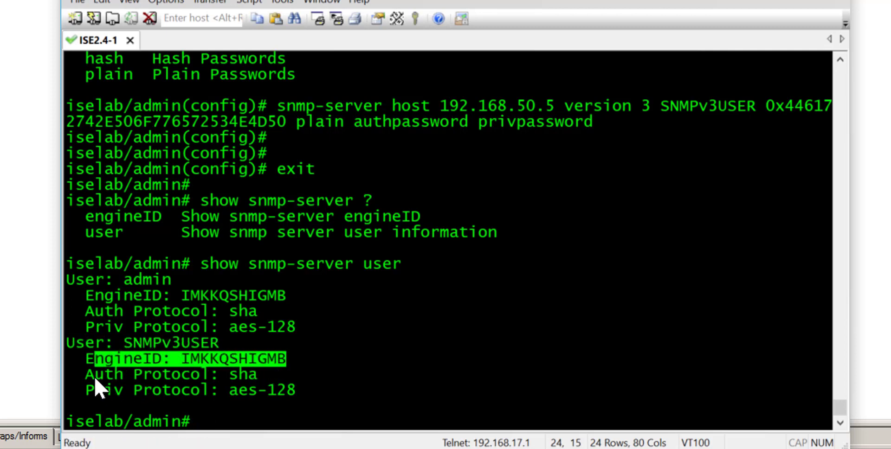
left_click_drag(86, 375, 262, 375)
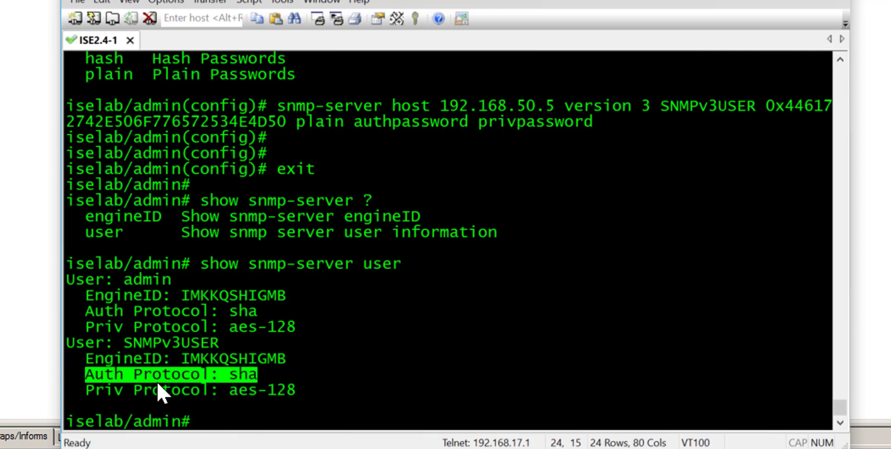
left_click_drag(87, 389, 293, 386)
left_click(291, 405)
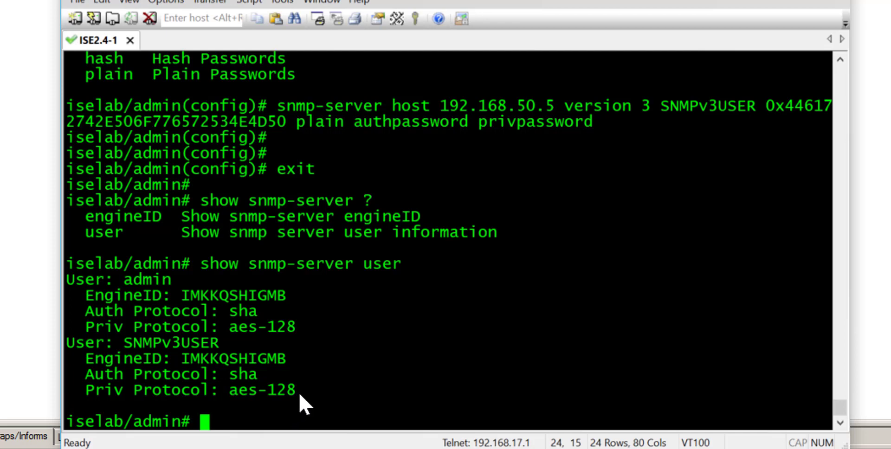
left_click_drag(299, 392, 100, 377)
left_click(256, 412)
Run 'show run | in snmp' and highlight the 192.168.50.5 host and SNMPv3USER lines
type("show run")
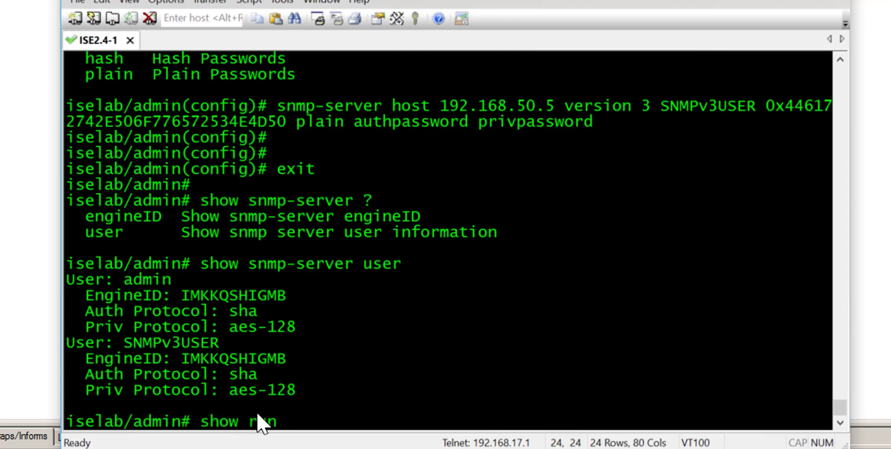
type(" | in snmp")
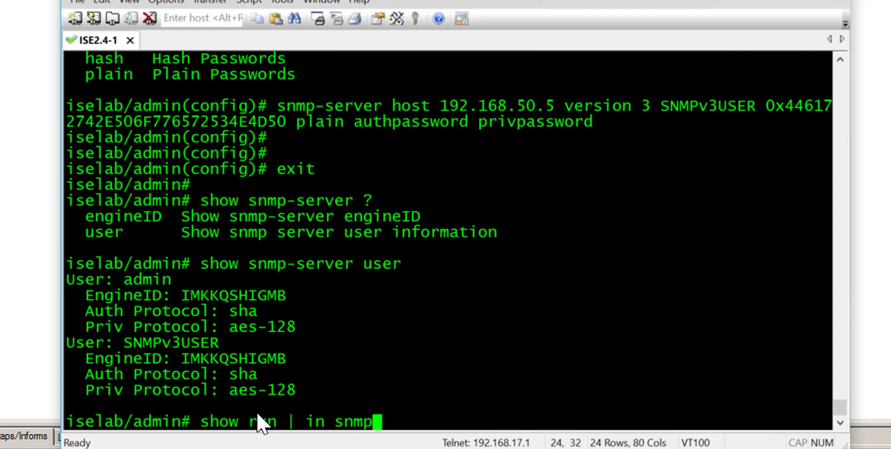
key("Return")
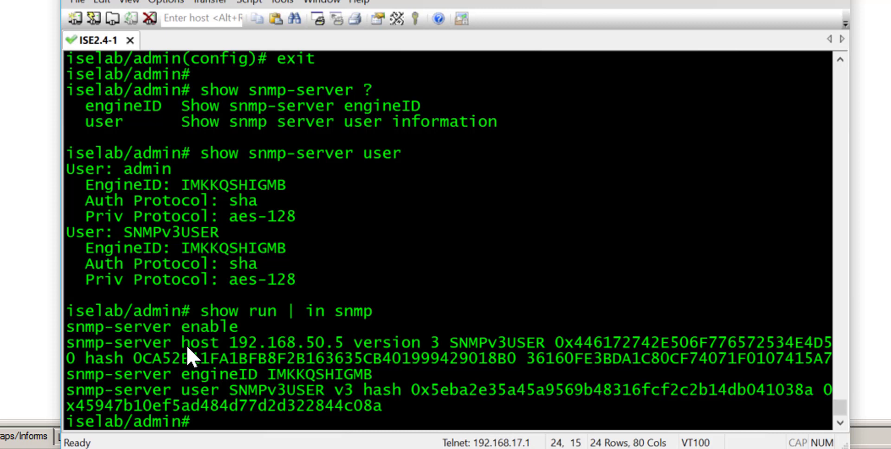
left_click_drag(186, 344, 334, 342)
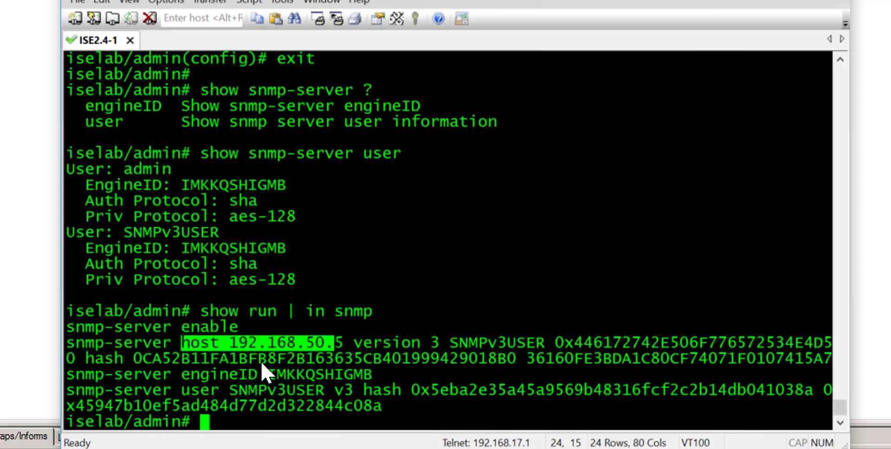
left_click_drag(187, 386, 326, 386)
left_click(283, 409)
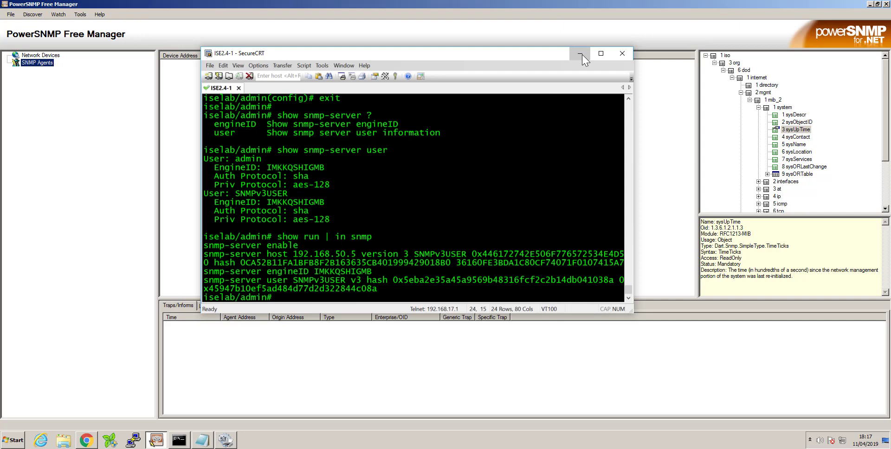
Minimize SecureCRT and open PowerSNMP's Authoritative Engine dialog via Tools > Configuration
left_click(580, 54)
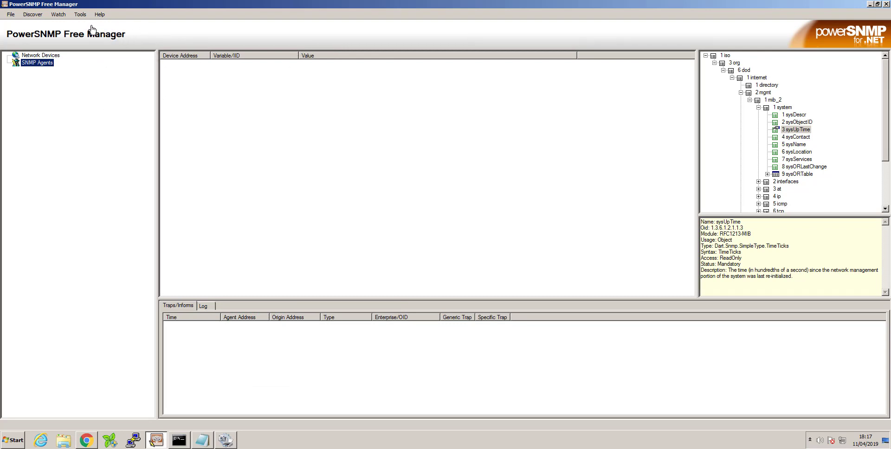
left_click(80, 15)
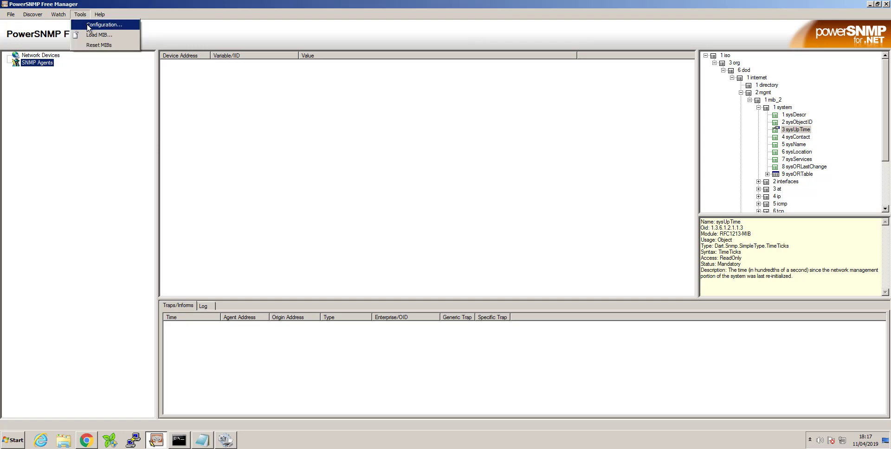
left_click(88, 25)
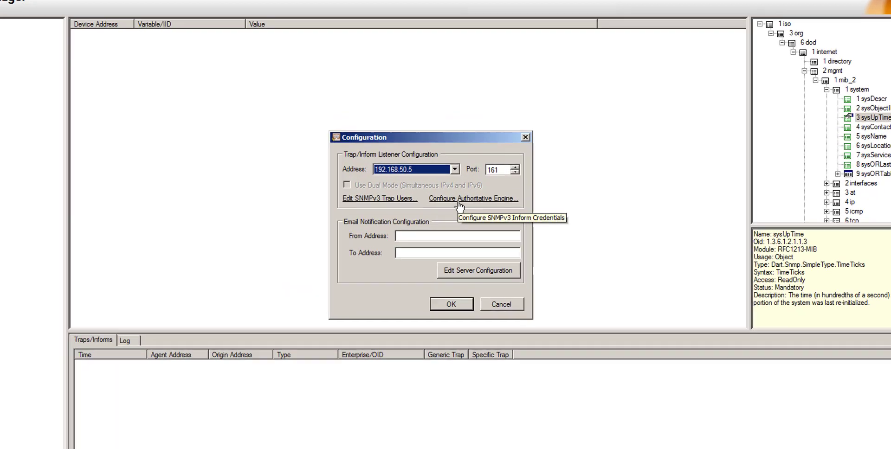
left_click(467, 195)
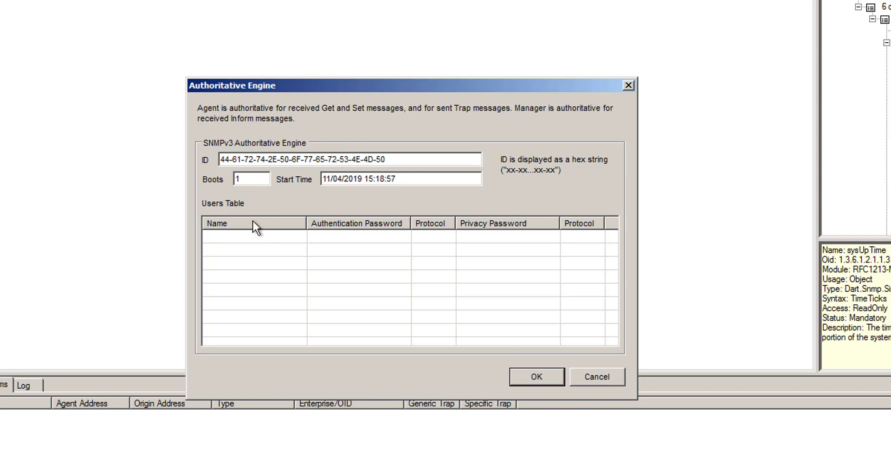
Add a new Users Table entry named SNMPv3USER with its authentication and privacy passwords
right_click(261, 240)
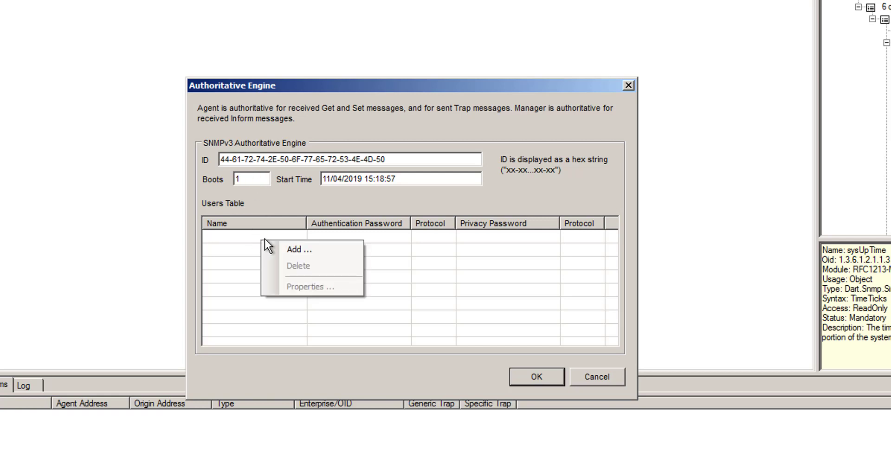
left_click(300, 251)
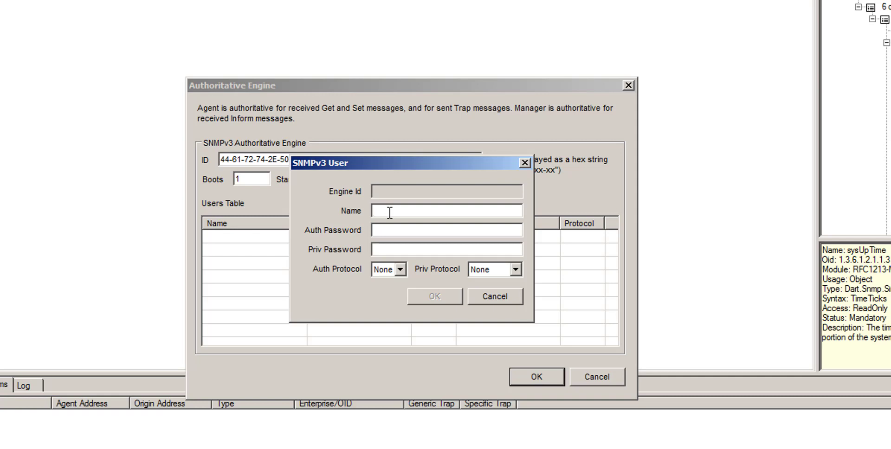
type("SNM")
type("Pv3")
type("USER")
type("auth")
type("password")
type("priv")
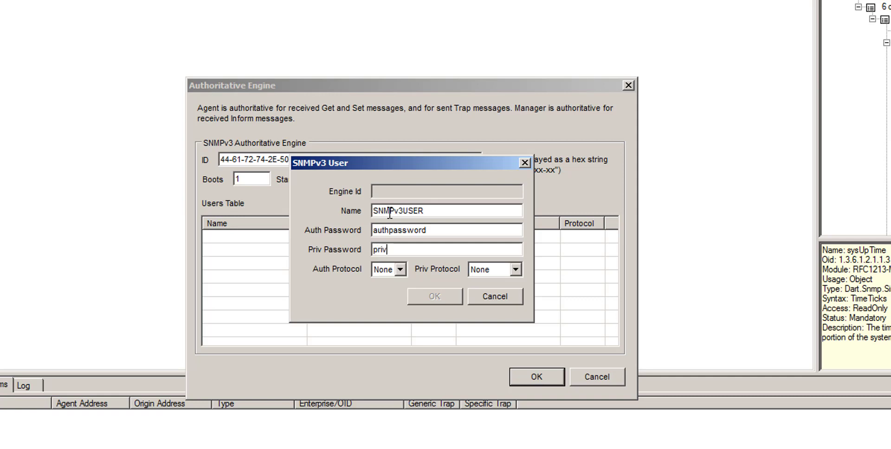
type("password")
Set SNMPv3USER to Sha authentication and Aes128 privacy, then save and close the configuration
left_click(400, 269)
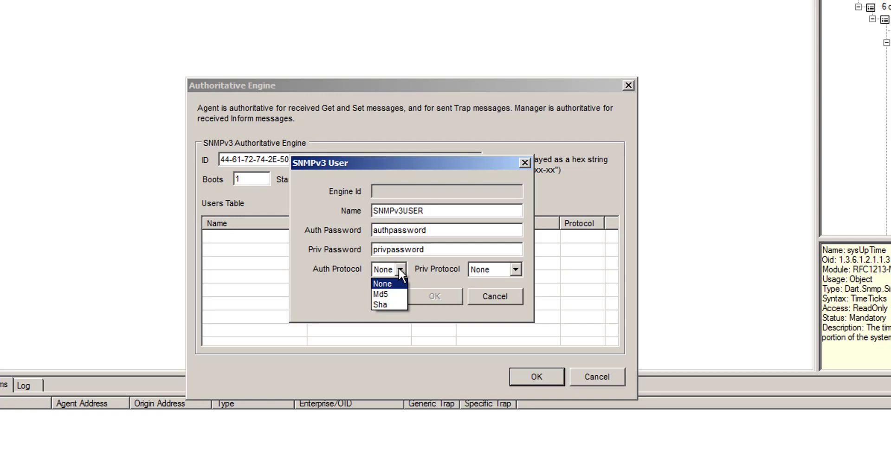
left_click(390, 302)
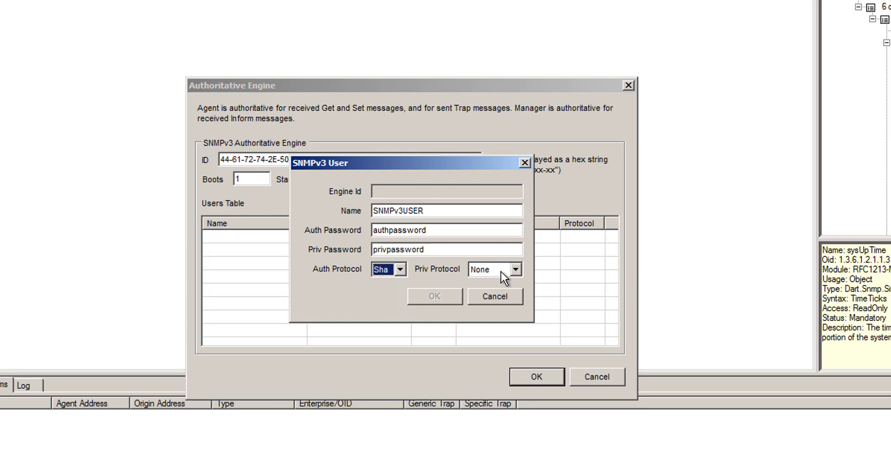
left_click(514, 270)
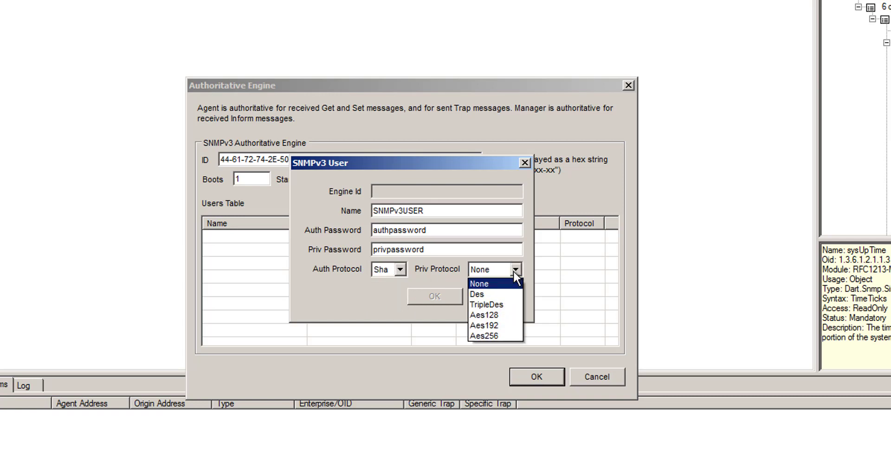
left_click(495, 315)
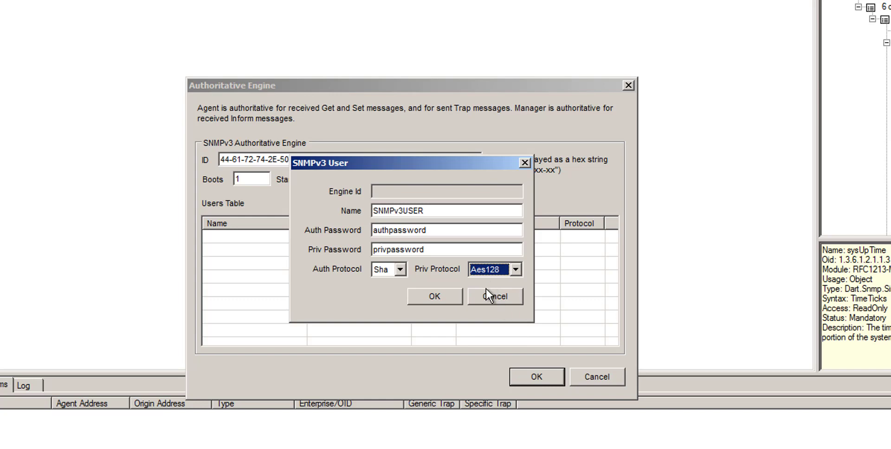
left_click(456, 293)
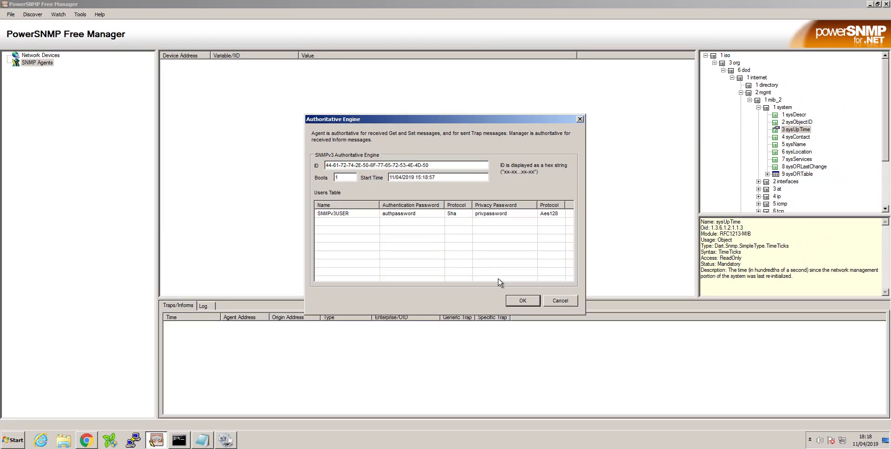
left_click(520, 301)
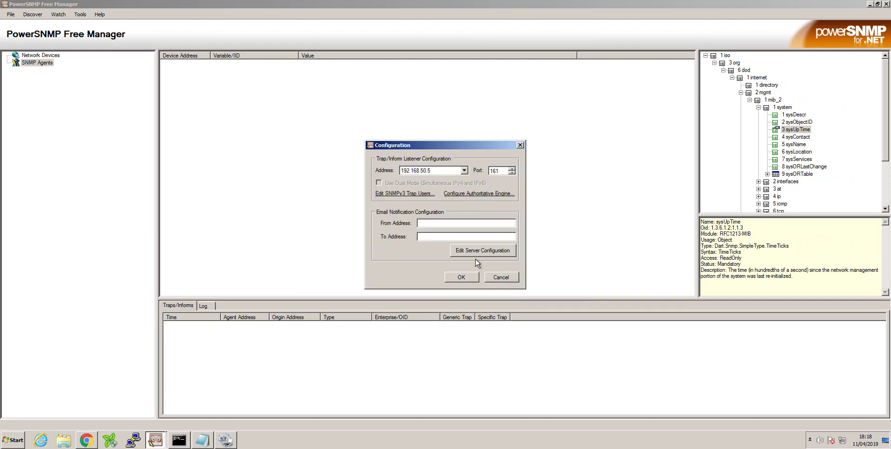
left_click(472, 280)
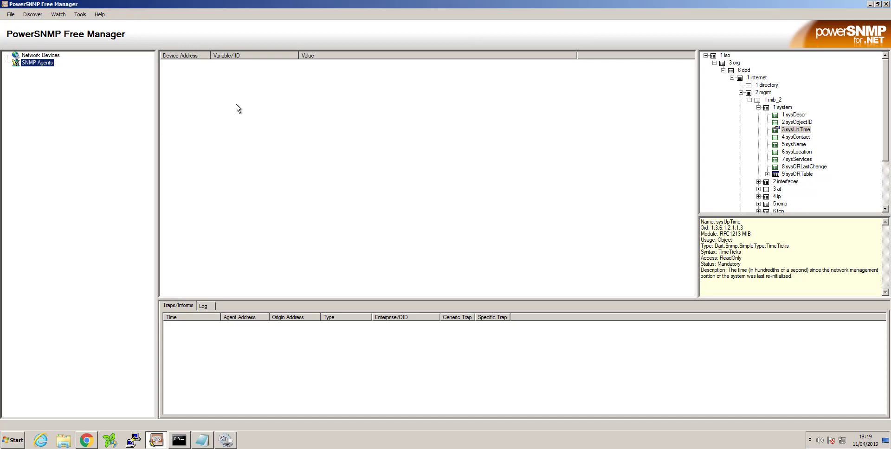
Define a new SNMP version 3 agent manually at address 192.168.50.241
right_click(46, 65)
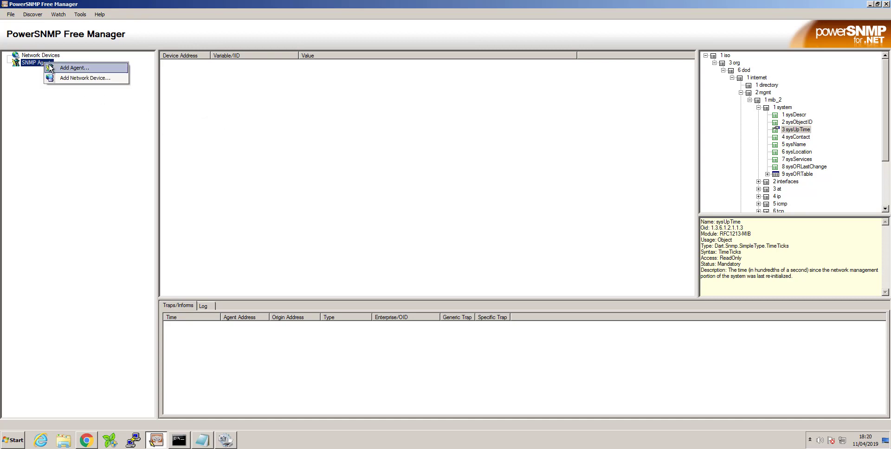
left_click(72, 70)
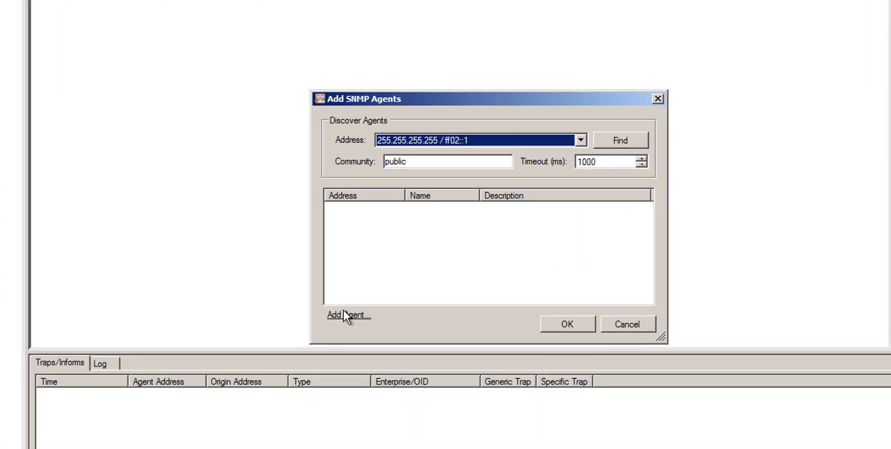
left_click(358, 275)
left_click(709, 132)
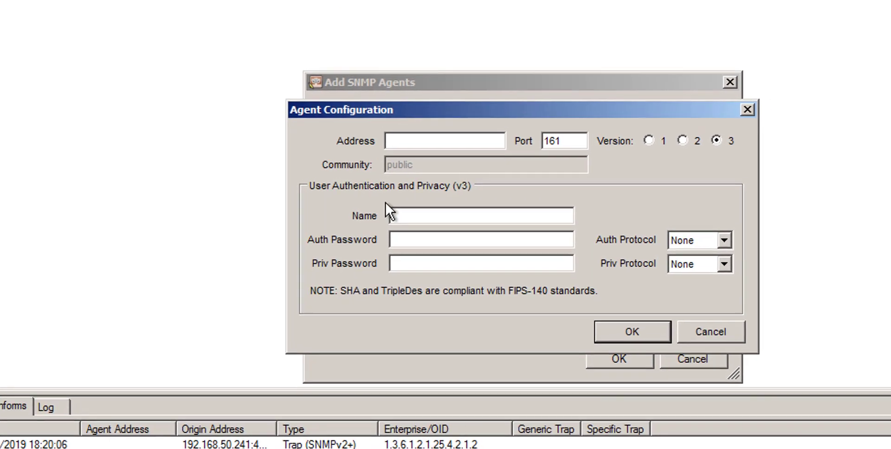
left_click(415, 148)
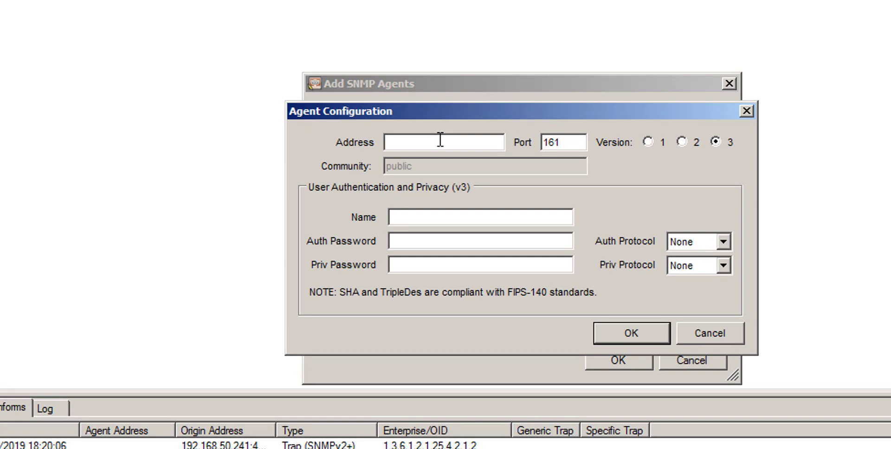
type("192.168.50.241")
Give the agent user SNMPv3USER, its authentication and privacy passwords, and Aes128 privacy, then save it
left_click(433, 218)
type("SNMP")
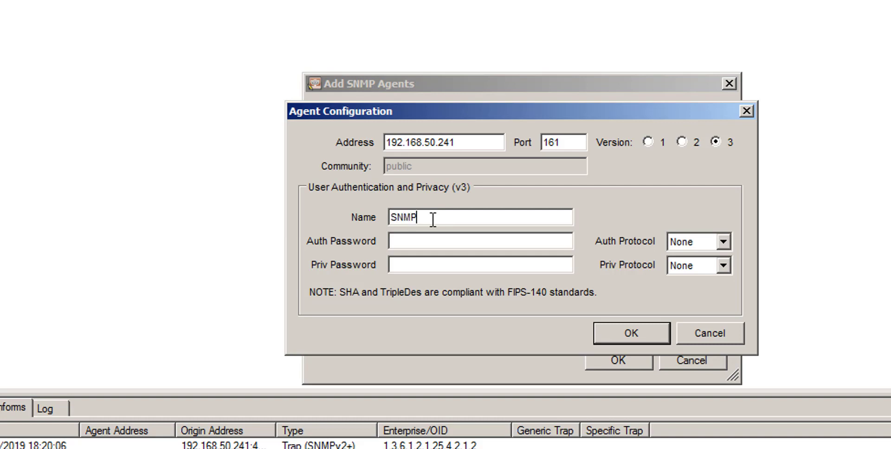
type("v3USER")
key("Tab")
type("aut")
type("password")
key("Tab")
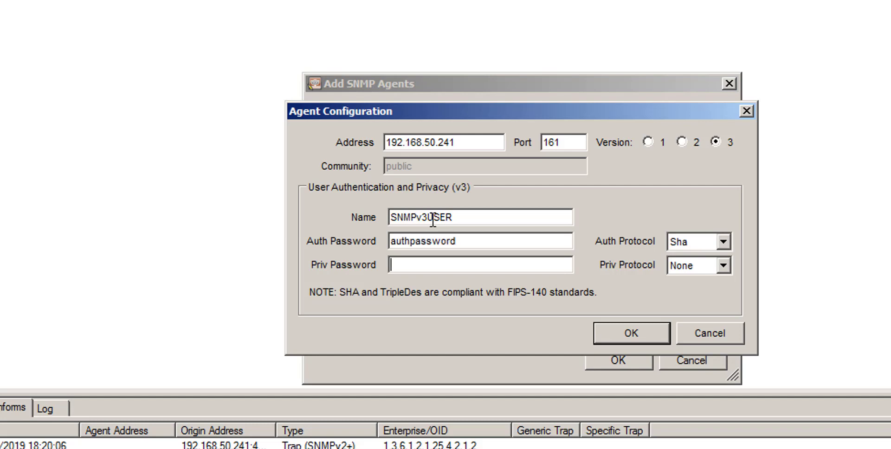
type("privpa")
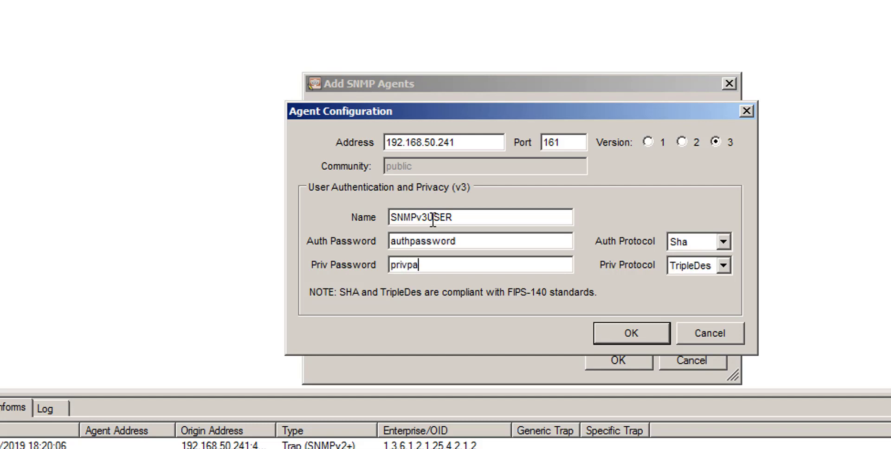
type("ssword")
left_click(723, 265)
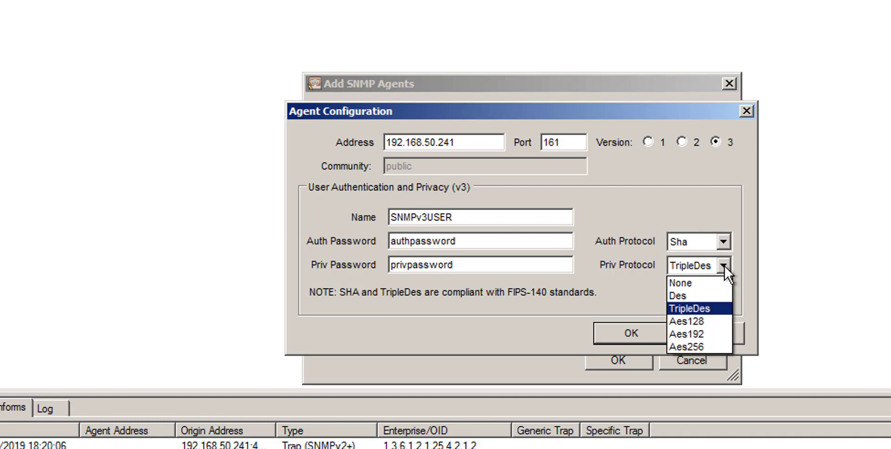
left_click(719, 321)
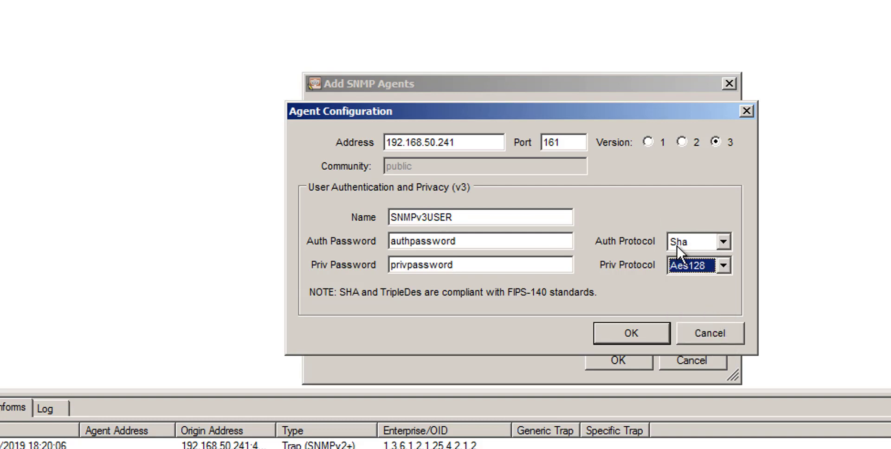
left_click(646, 333)
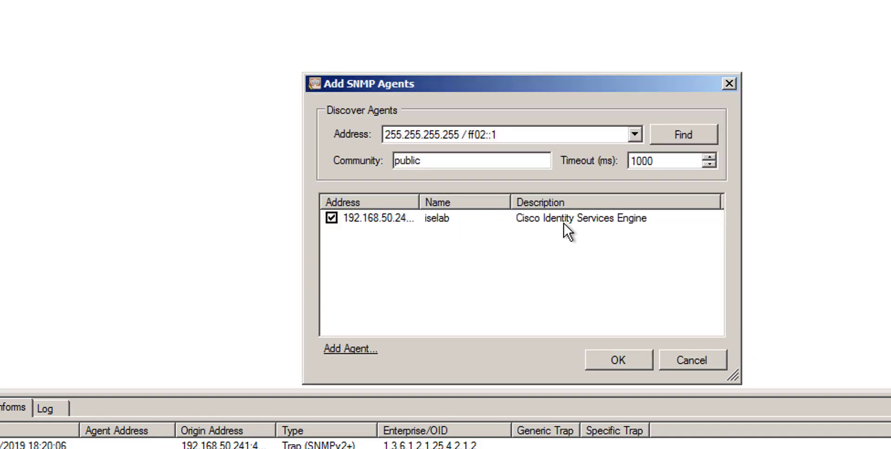
Select the iselab agent row and add it, listing 192.168.50.241:161 | SNMPv3USER under SNMP Agents
left_click(441, 222)
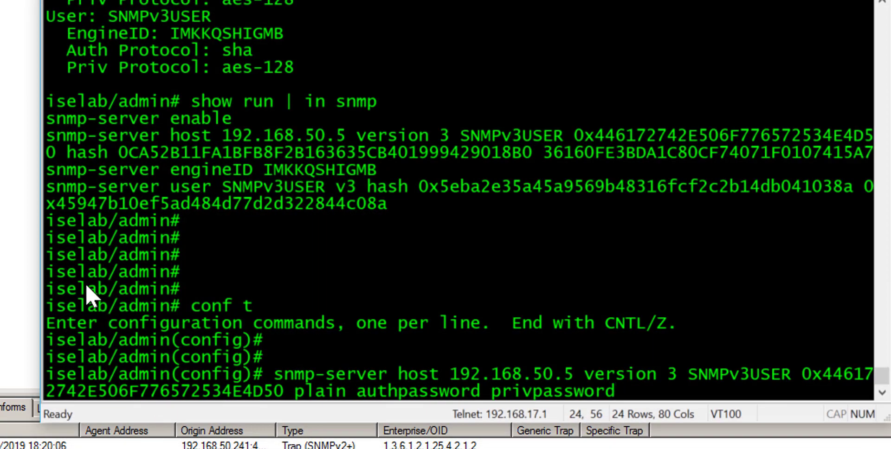
left_click_drag(46, 272, 182, 271)
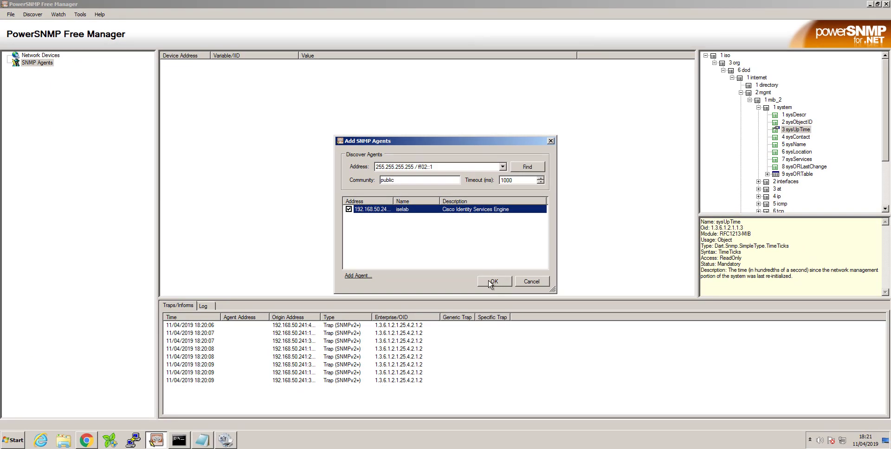
left_click(494, 281)
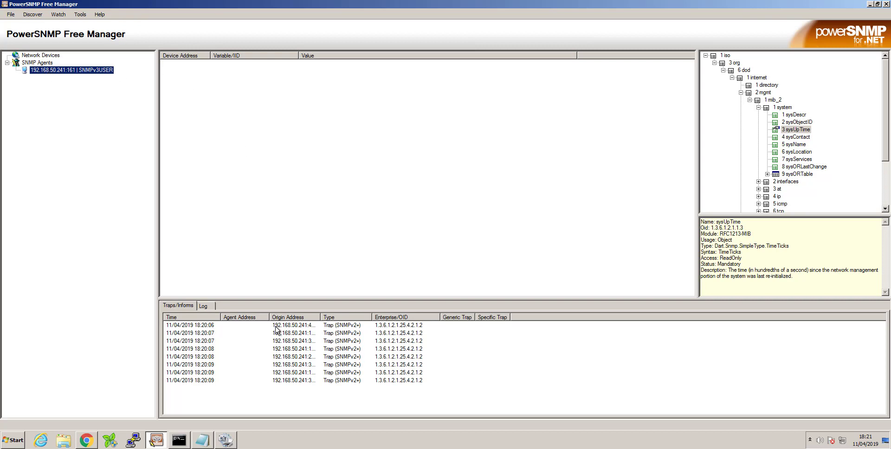
left_click(222, 333)
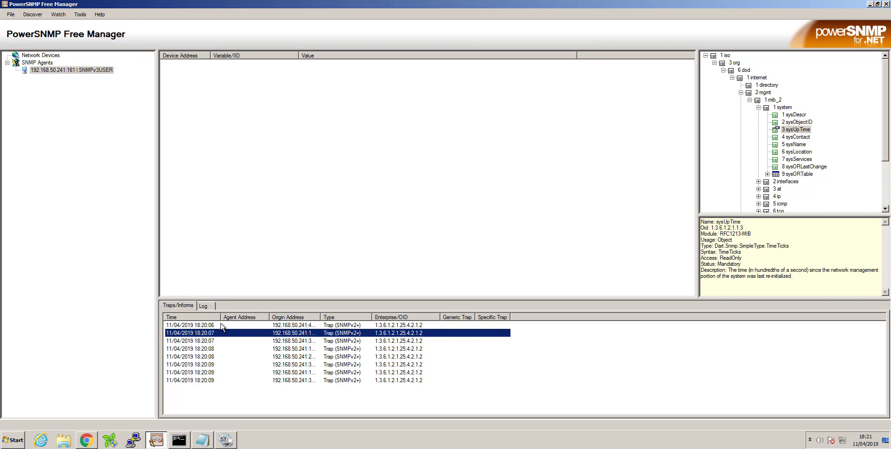
left_click(222, 325)
double_click(222, 326)
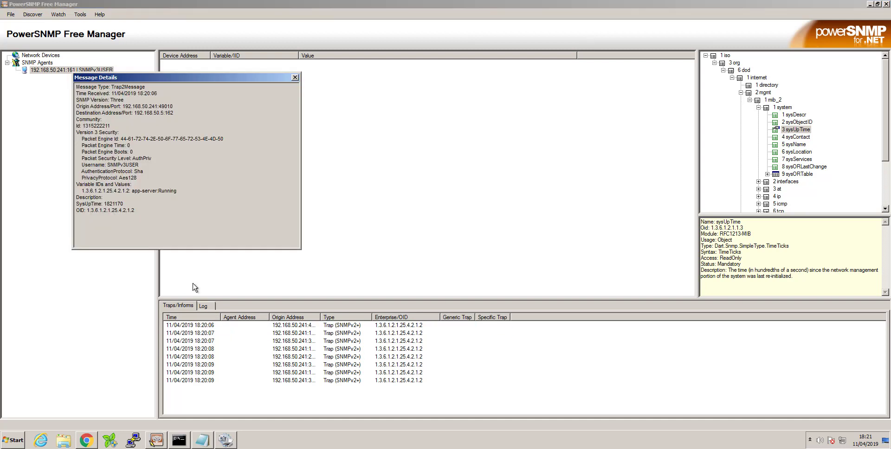
left_click_drag(160, 78, 295, 104)
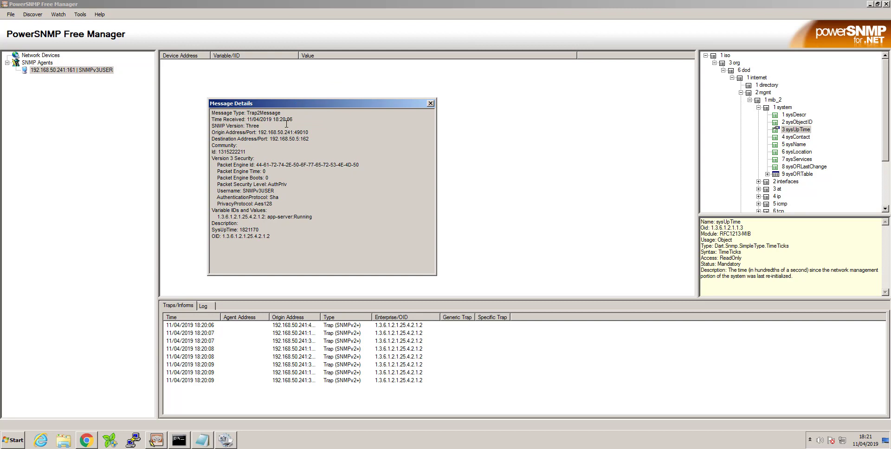
left_click(430, 104)
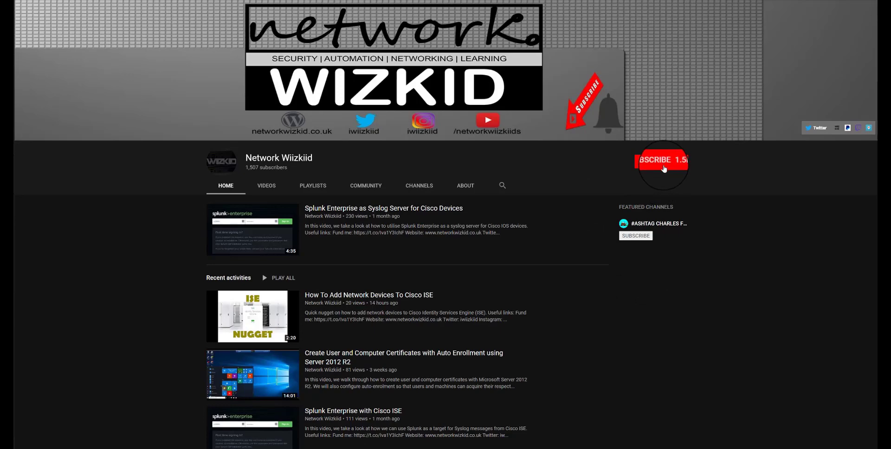
Subscribe to Network Wiizkiid and set the channel's notification bell to all
left_click(664, 168)
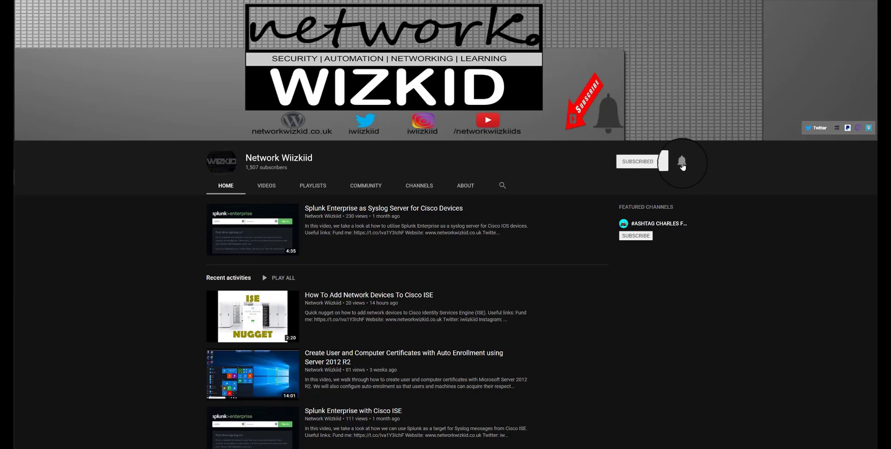
left_click(682, 163)
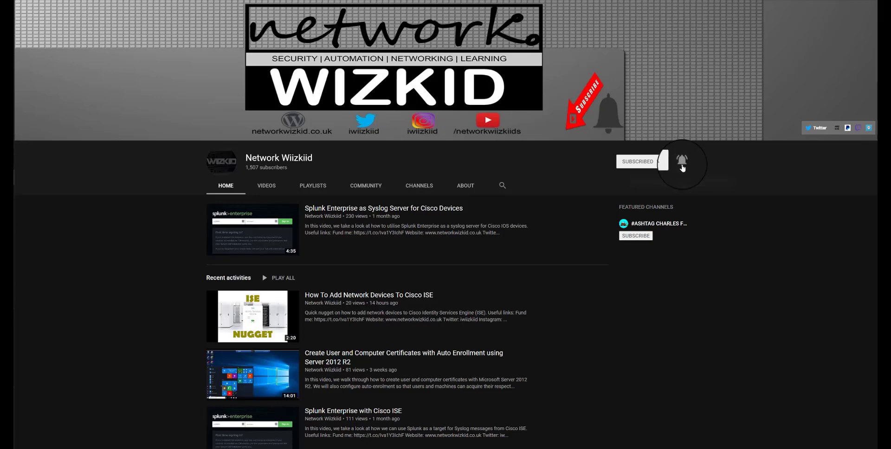